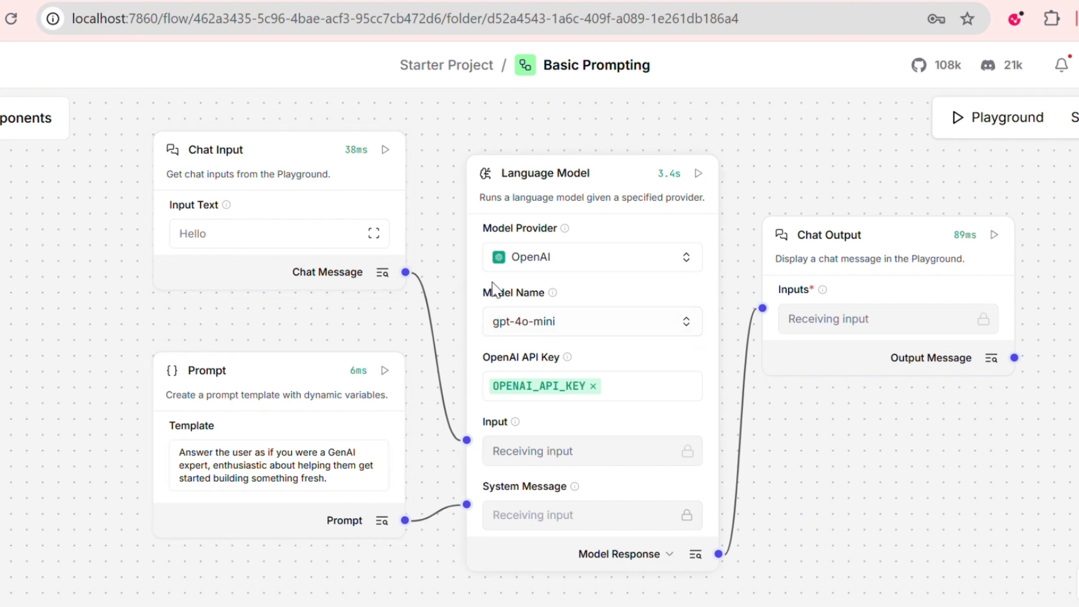
Step: Ask the Basic Prompting flow in the Playground "What's the current price of Apple (AAPL)?" and highlight the opening of its reply
{"action": "left_click", "coordinate": [977, 118]}
{"action": "triple_click", "coordinate": [456, 514]}
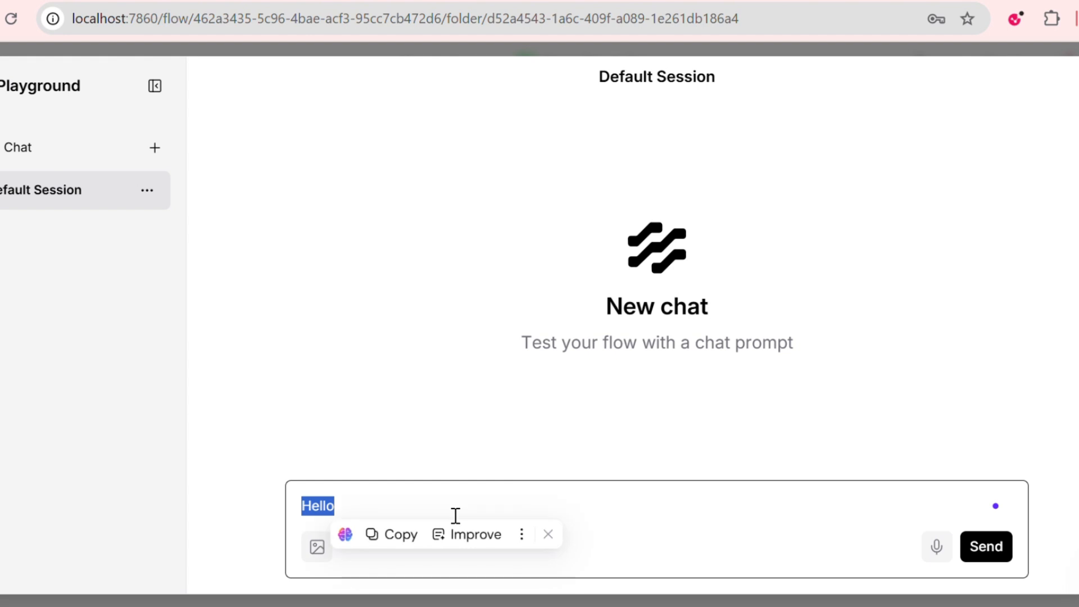
{"action": "type", "text": "What’s the current price of Apple (AAPL)"}
{"action": "type", "text": "?"}
{"action": "key", "text": "Return"}
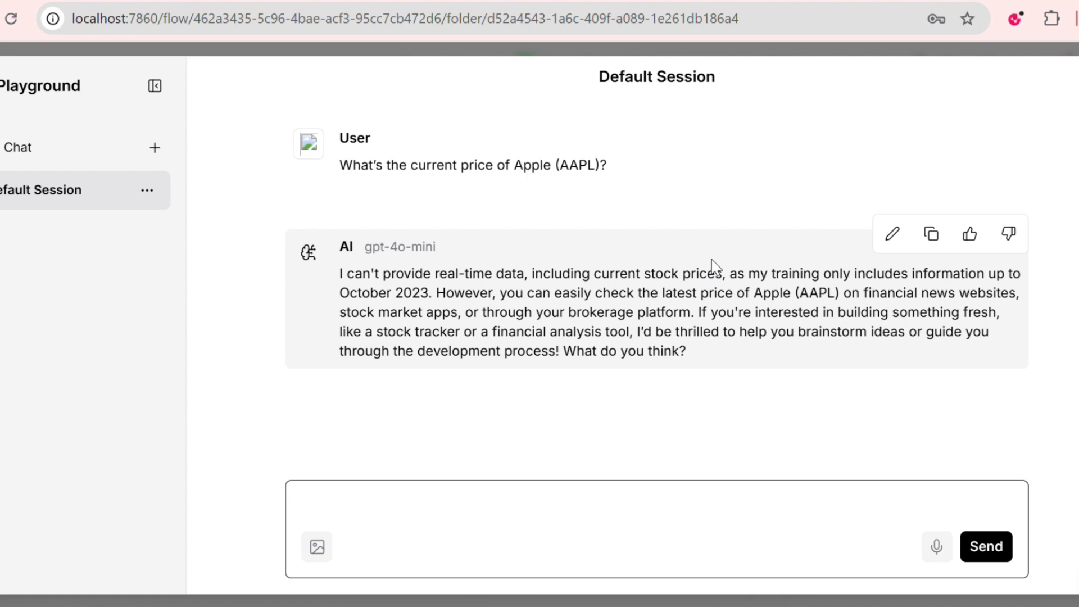
{"action": "left_click_drag", "start_coordinate": [333, 277], "coordinate": [535, 278]}
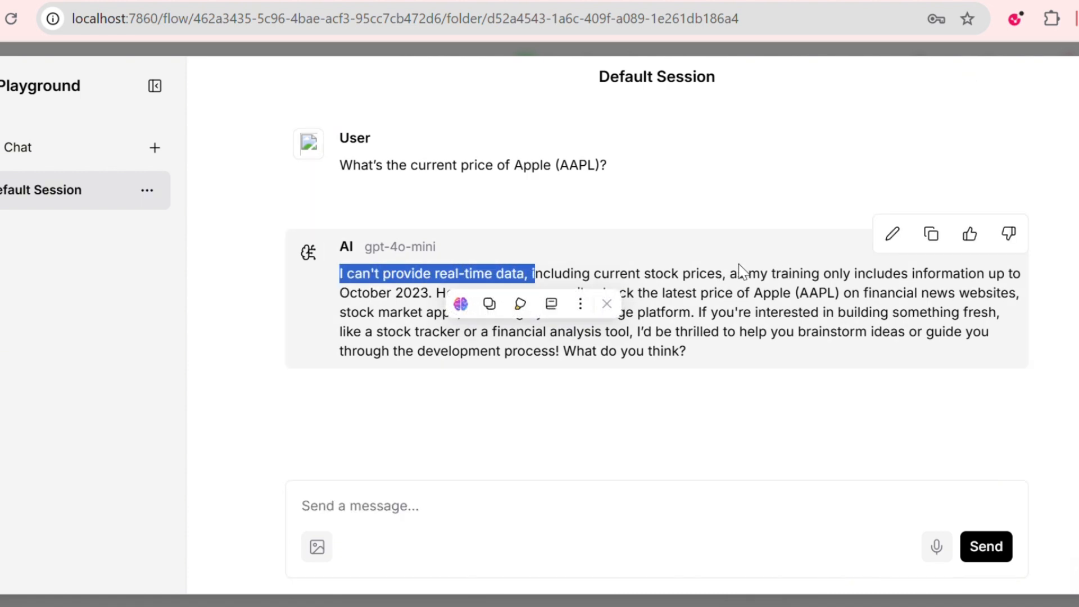
{"action": "left_click", "coordinate": [742, 273]}
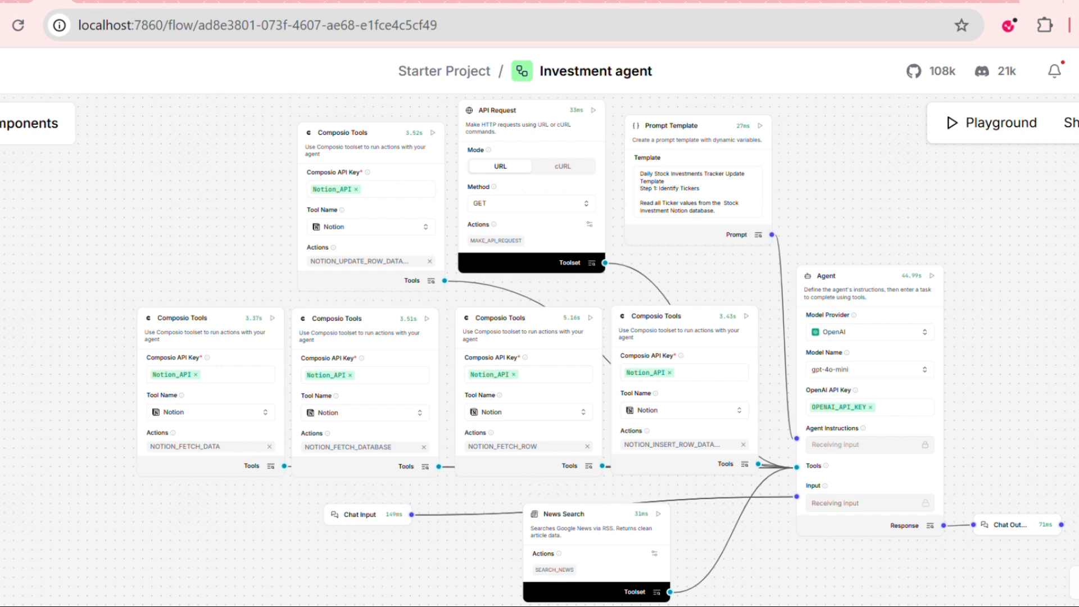
Step: Switch to the MY Investment Tracker page in Notion, look across all its table columns, and return to the Investment agent flow
{"action": "left_click", "coordinate": [786, 2]}
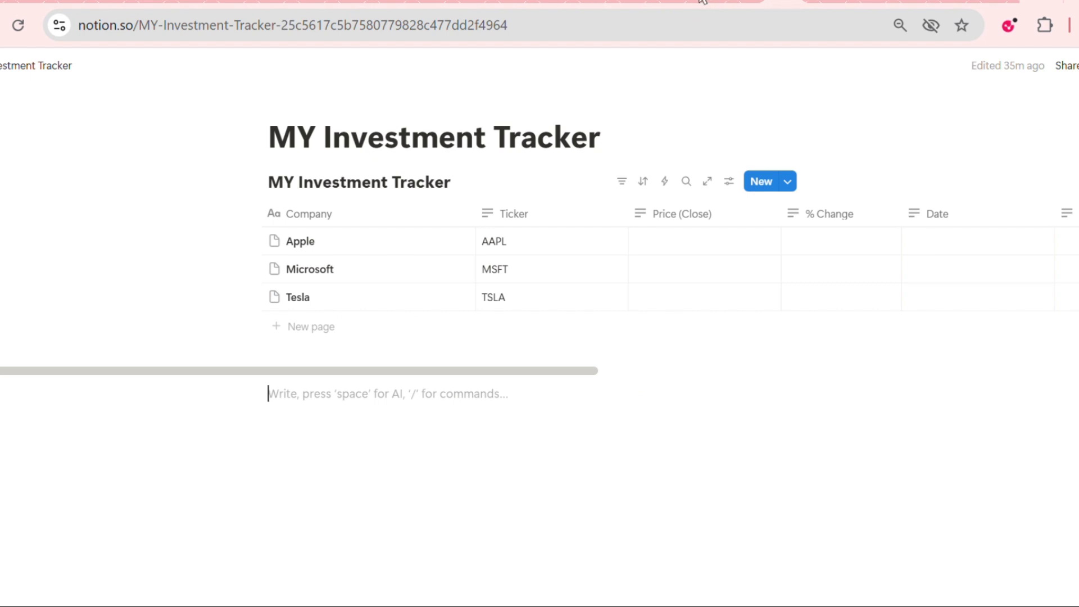
{"action": "left_click", "coordinate": [46, 2]}
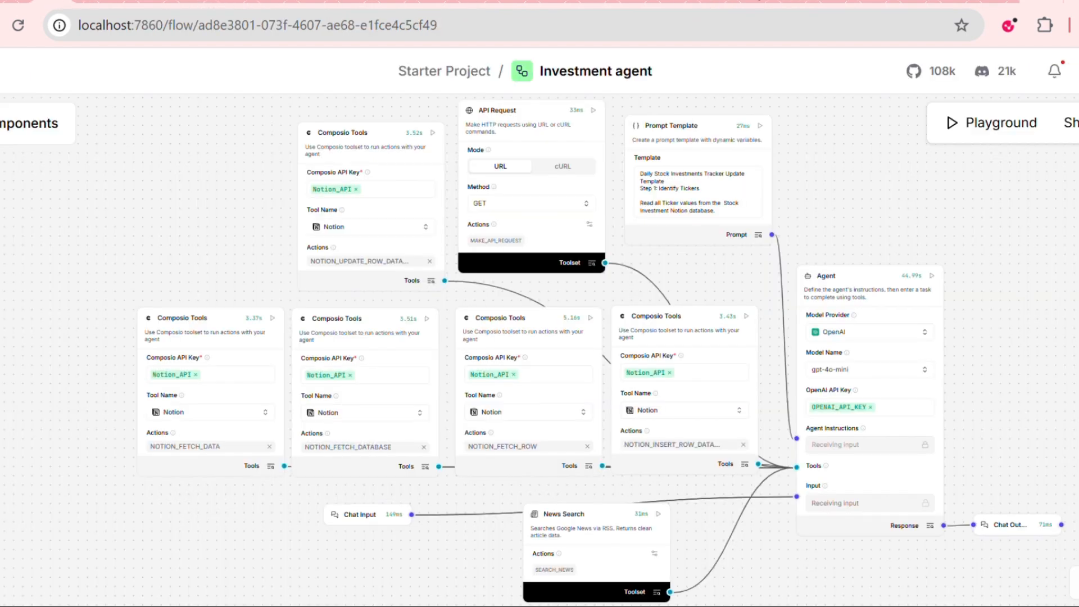
{"action": "left_click", "coordinate": [786, 2]}
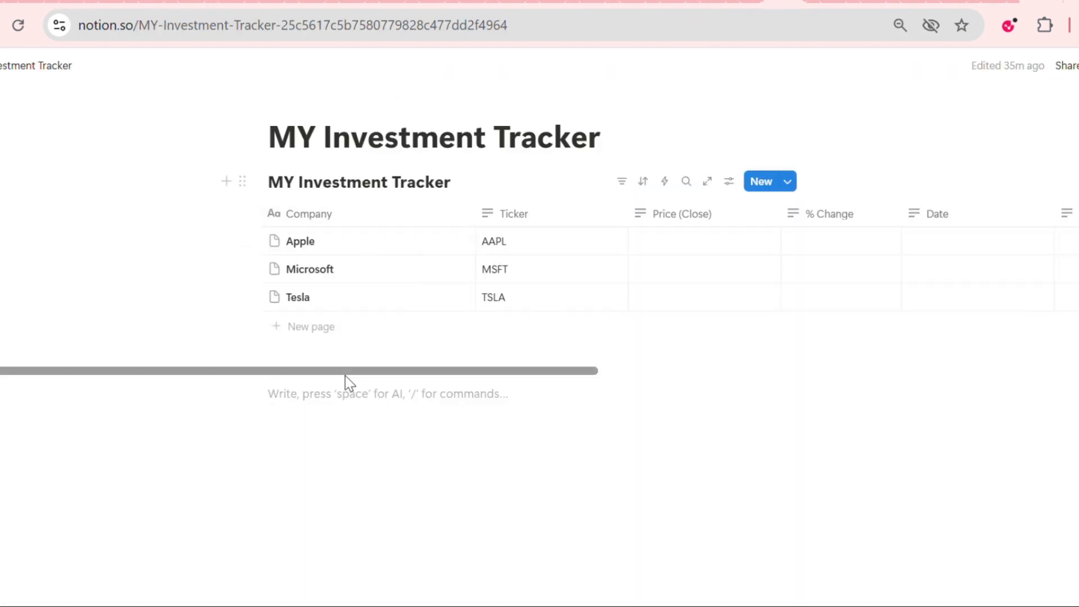
{"action": "left_click_drag", "start_coordinate": [347, 372], "coordinate": [551, 381]}
{"action": "left_click_drag", "start_coordinate": [650, 371], "coordinate": [386, 369]}
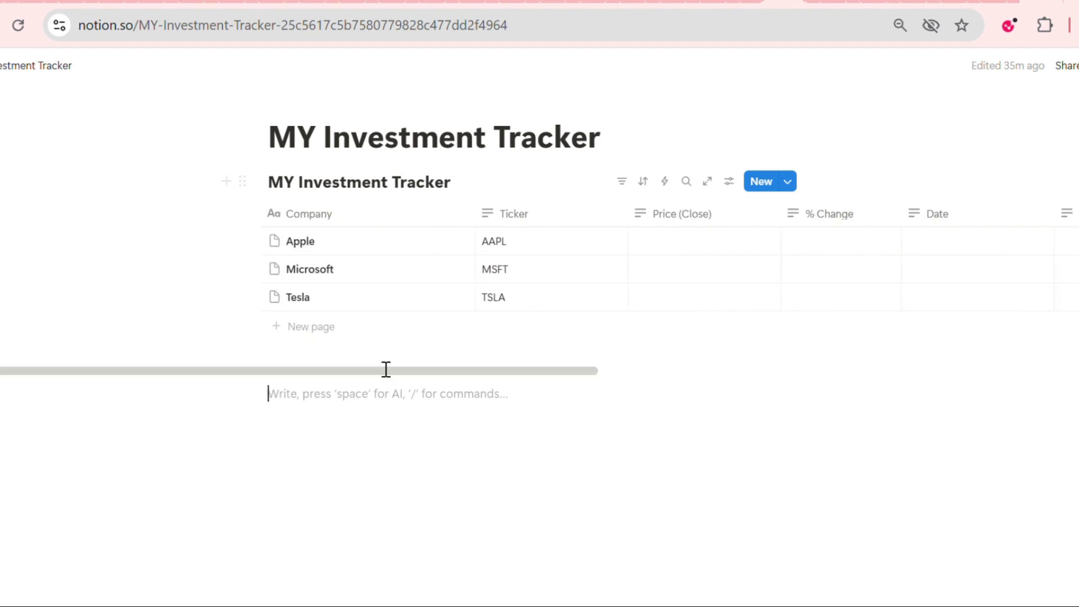
{"action": "left_click", "coordinate": [46, 1]}
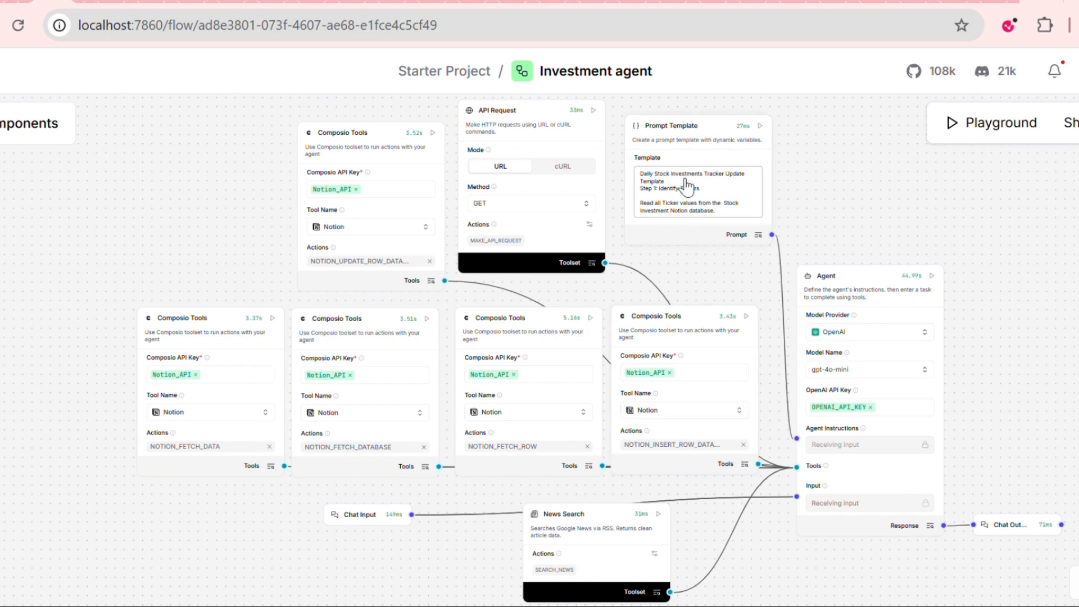
Step: Move the Prompt Template node slightly down and to the right on the canvas, and briefly select the Agent node
{"action": "left_click_drag", "start_coordinate": [713, 139], "coordinate": [723, 155]}
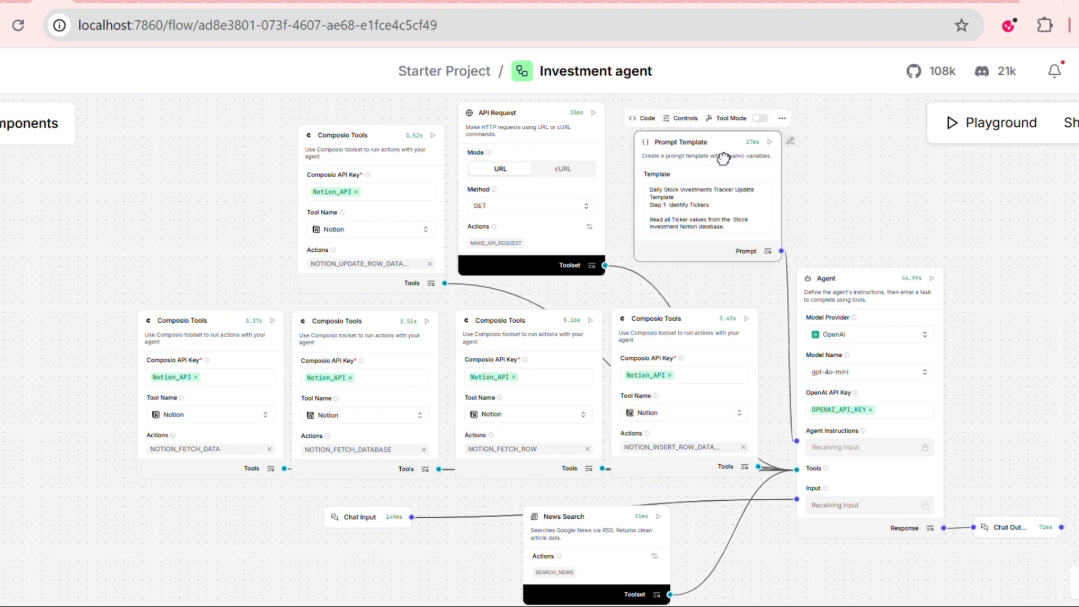
{"action": "left_click", "coordinate": [869, 288]}
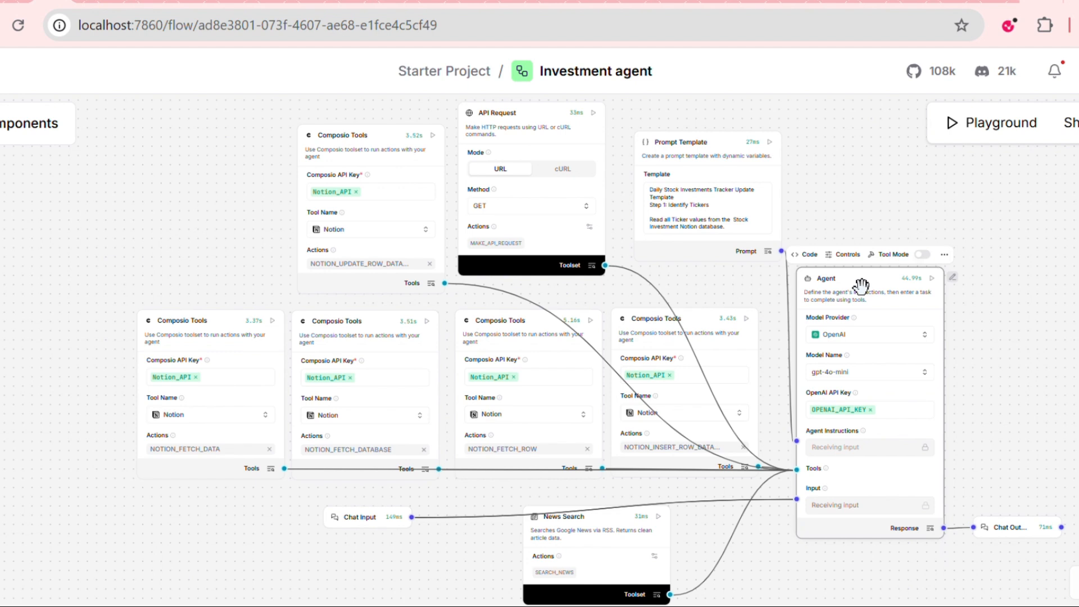
{"action": "left_click", "coordinate": [1055, 294]}
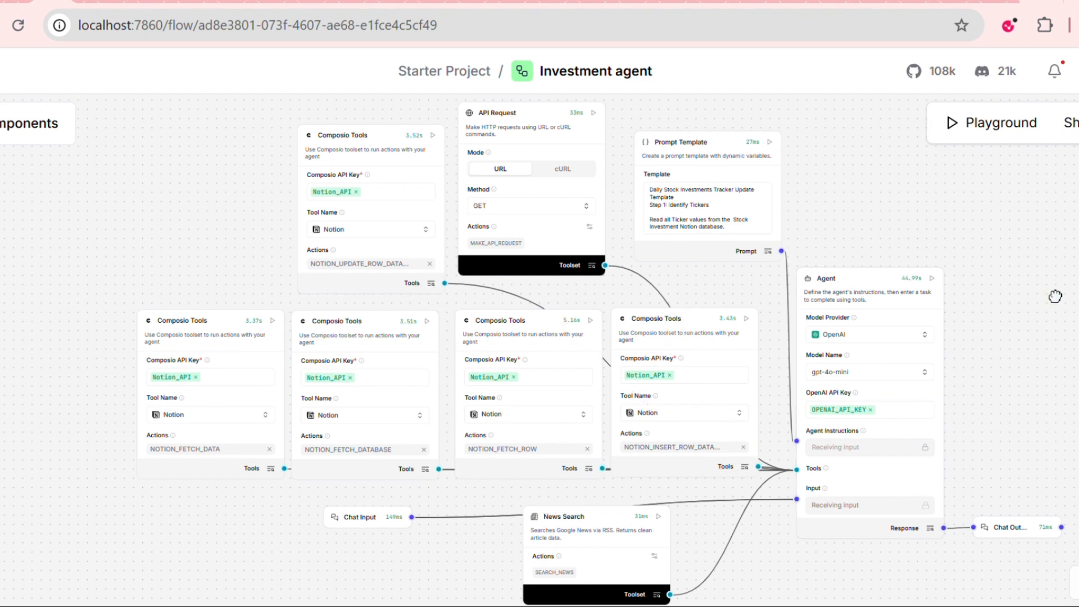
Step: Send "Update today's snapshot on my investments on notion" to the Investment agent in the Playground and read through its reply
{"action": "left_click", "coordinate": [984, 122]}
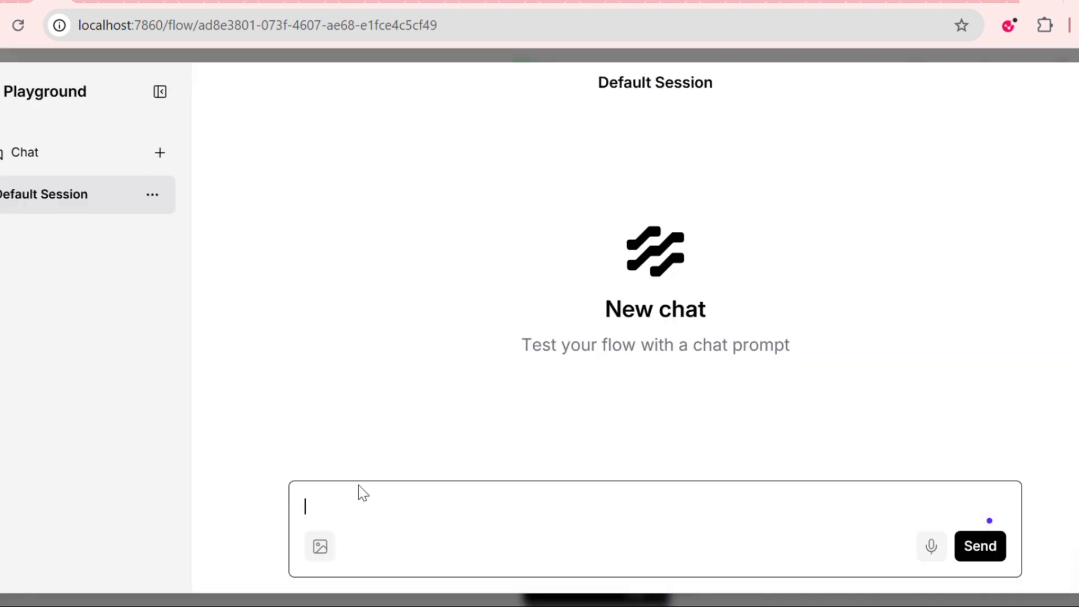
{"action": "type", "text": "Update today's snapshot on my investments on notion"}
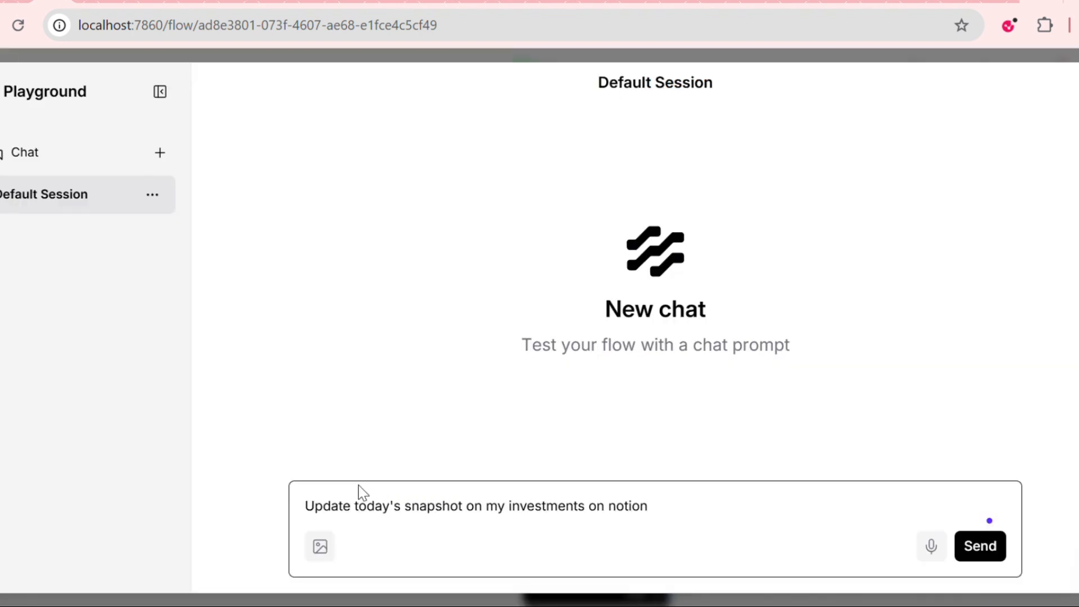
{"action": "key", "text": "Return"}
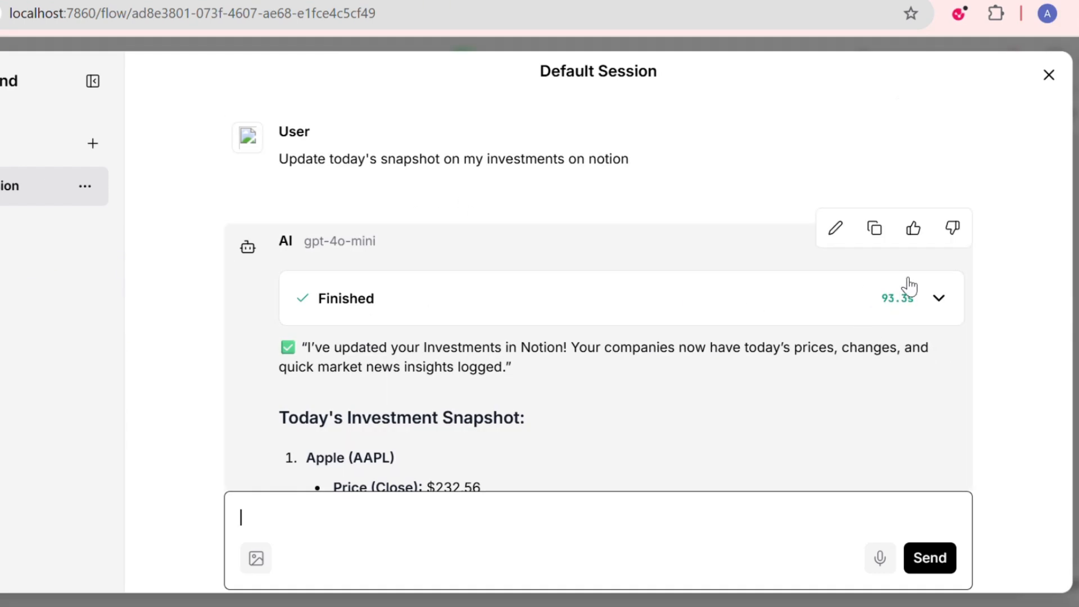
{"action": "scroll", "coordinate": [939, 356], "scroll_direction": "down", "scroll_amount": 5}
{"action": "scroll", "coordinate": [939, 357], "scroll_direction": "down", "scroll_amount": 3}
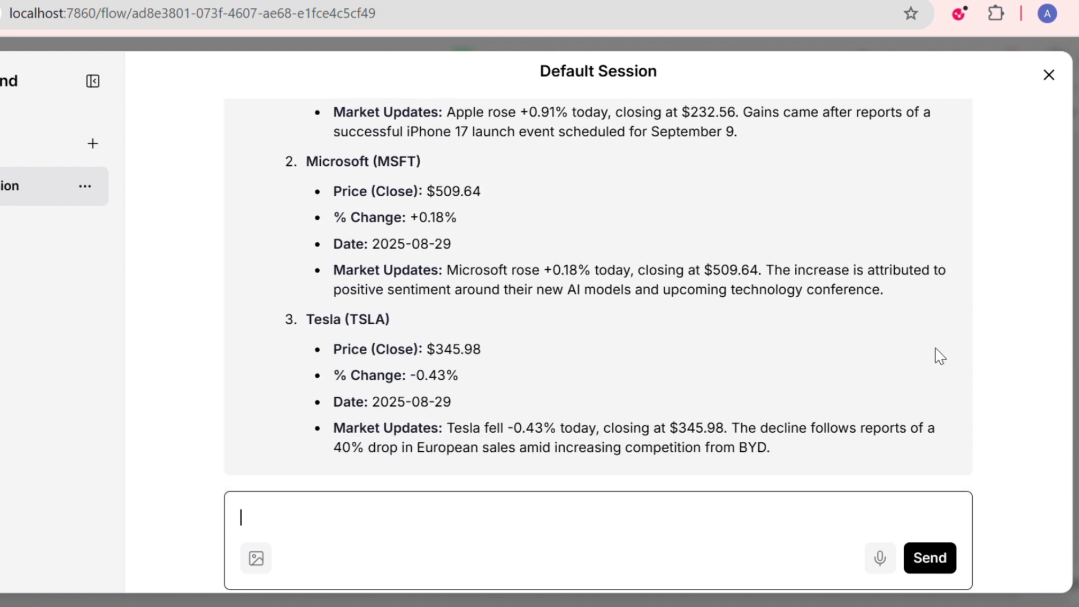
{"action": "scroll", "coordinate": [684, 178], "scroll_direction": "up", "scroll_amount": 7}
Step: Switch to the Notion investment tracker and read the full Market Updates entries for AAPL, MSFT and TSLA
{"action": "left_click", "coordinate": [697, 5]}
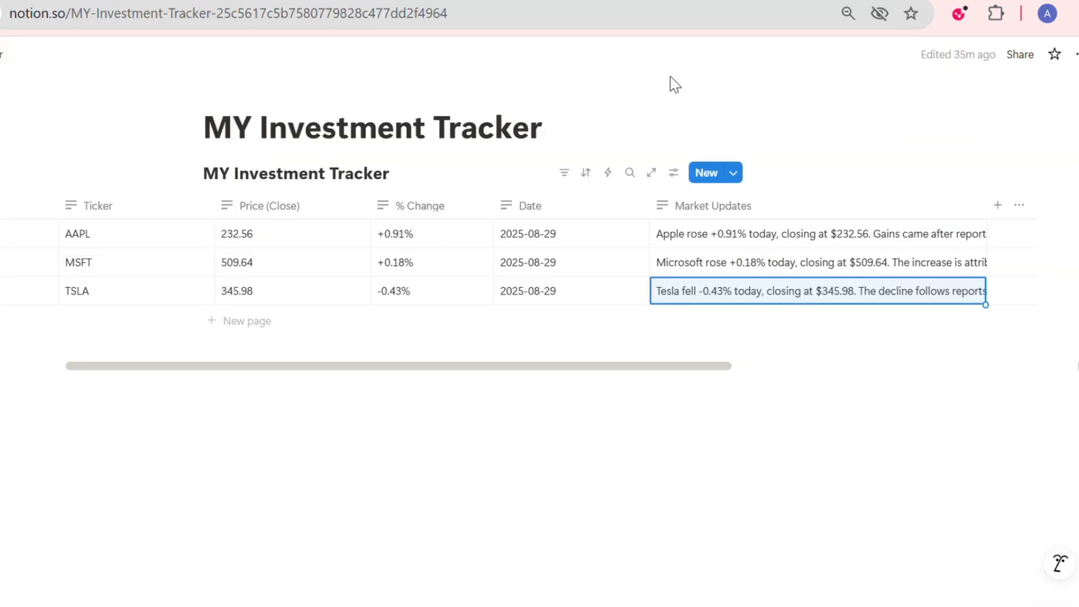
{"action": "left_click", "coordinate": [730, 243]}
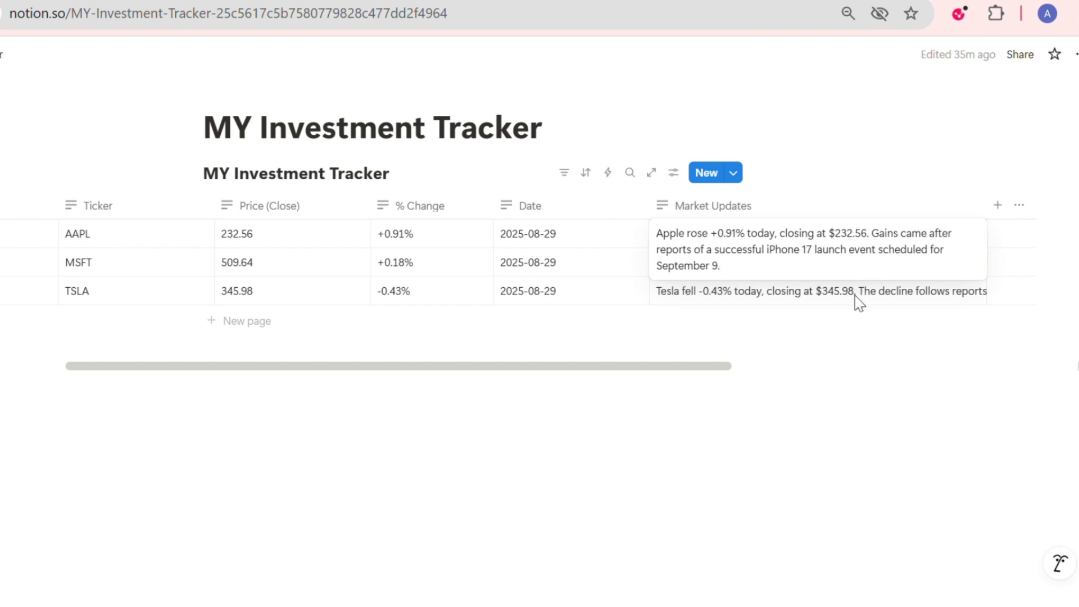
{"action": "key", "text": "Escape"}
{"action": "left_click", "coordinate": [841, 274]}
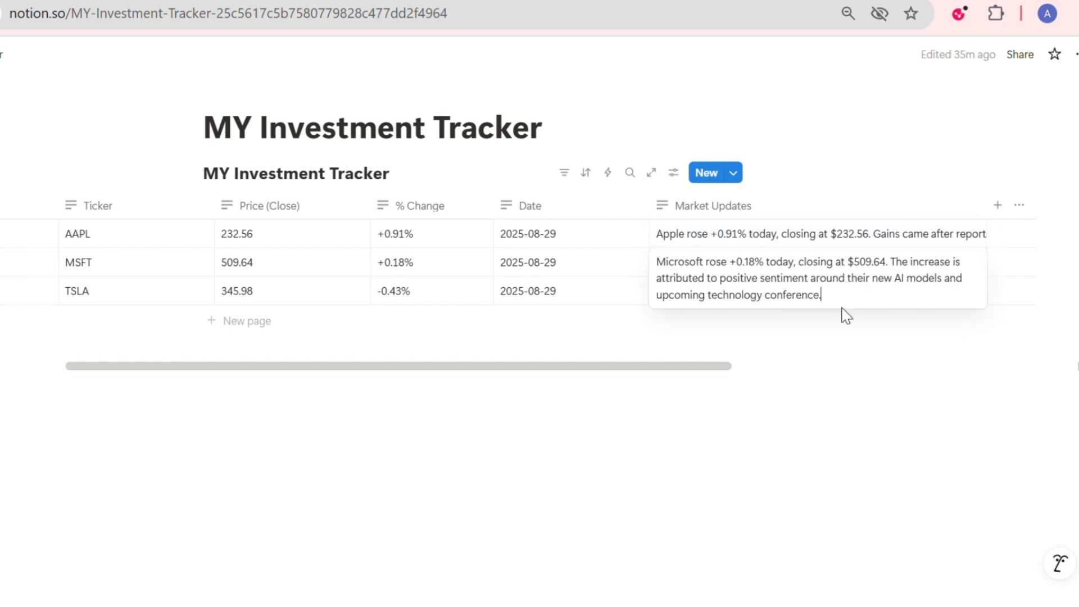
{"action": "key", "text": "Escape"}
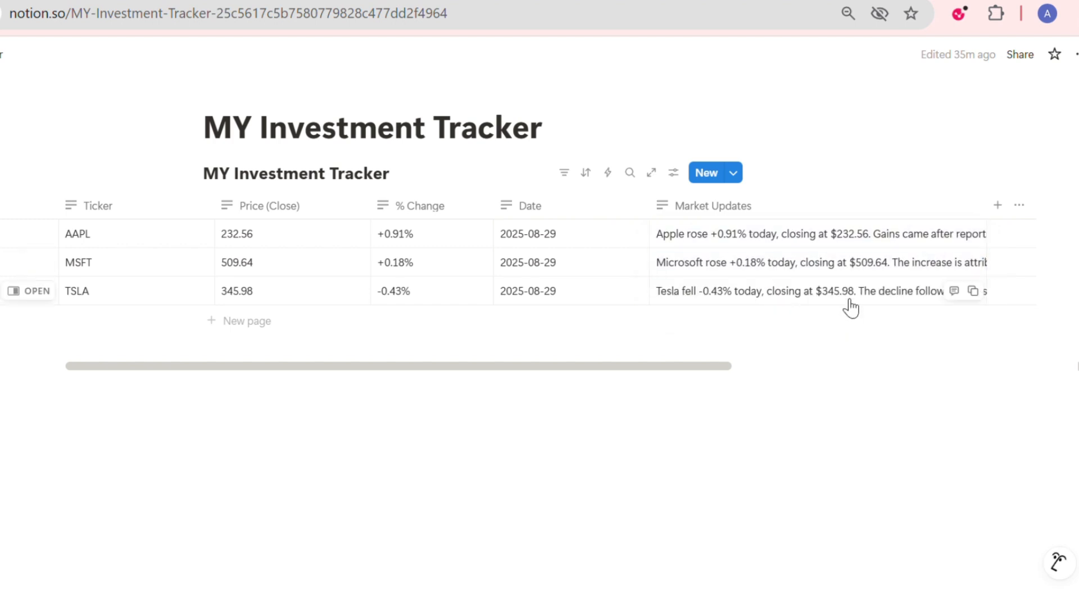
{"action": "left_click", "coordinate": [846, 298]}
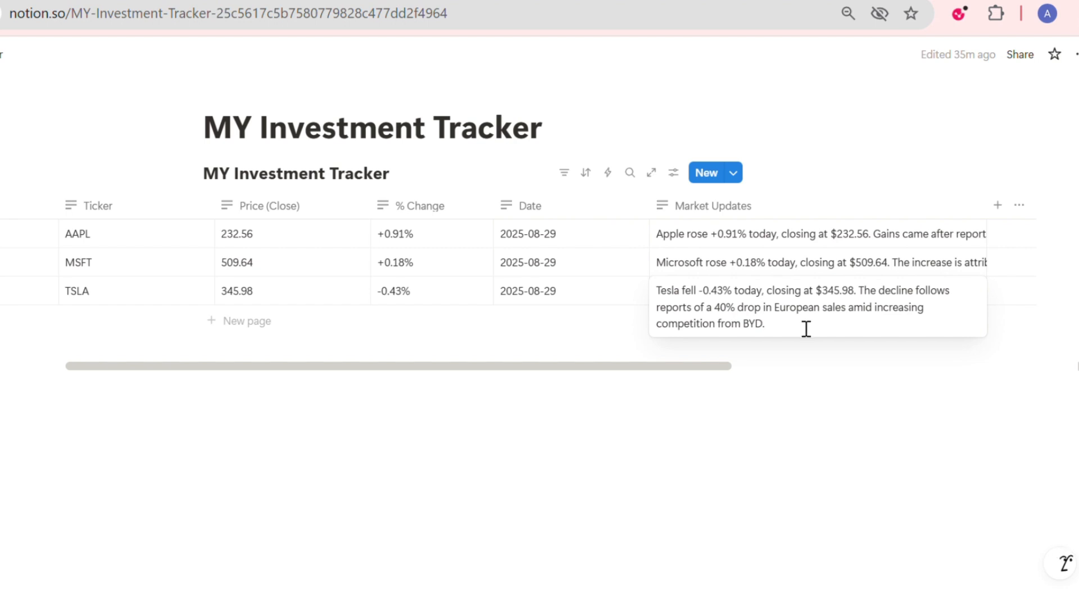
{"action": "key", "text": "Escape"}
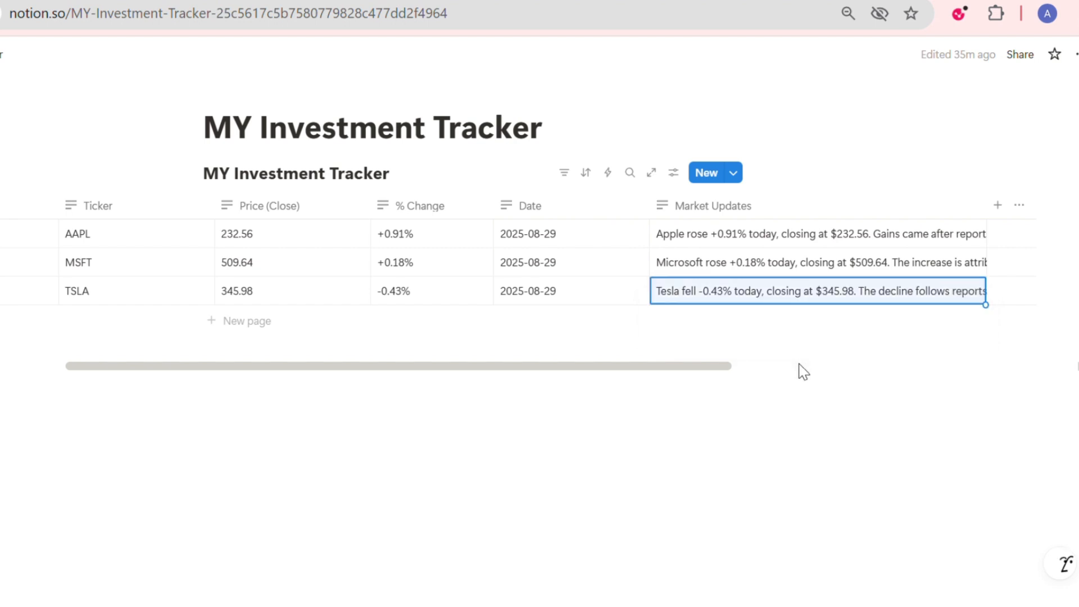
{"action": "left_click", "coordinate": [816, 240]}
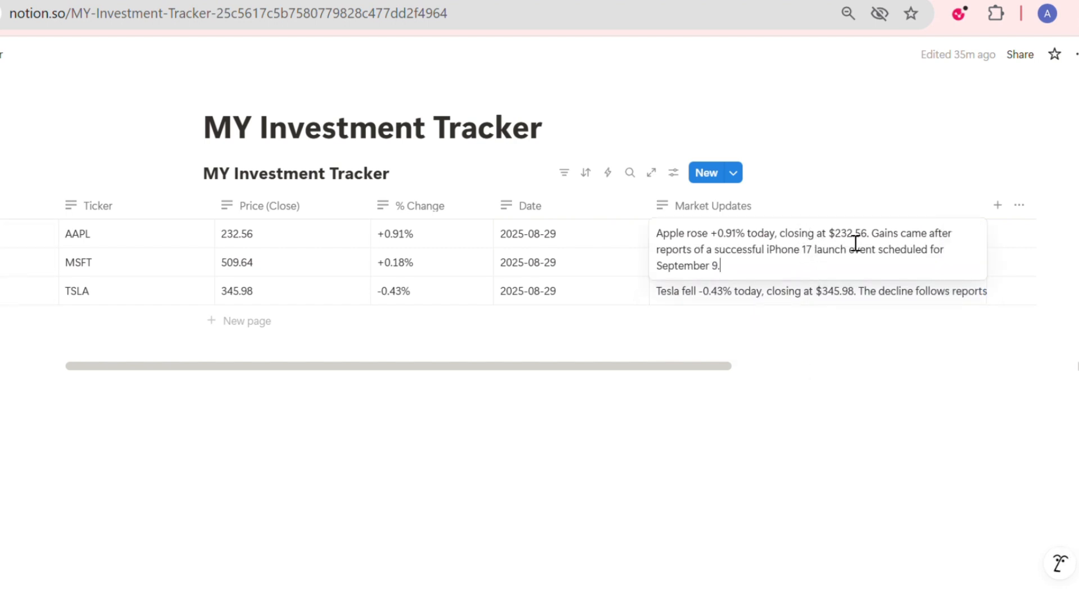
{"action": "left_click_drag", "start_coordinate": [871, 234], "coordinate": [883, 279]}
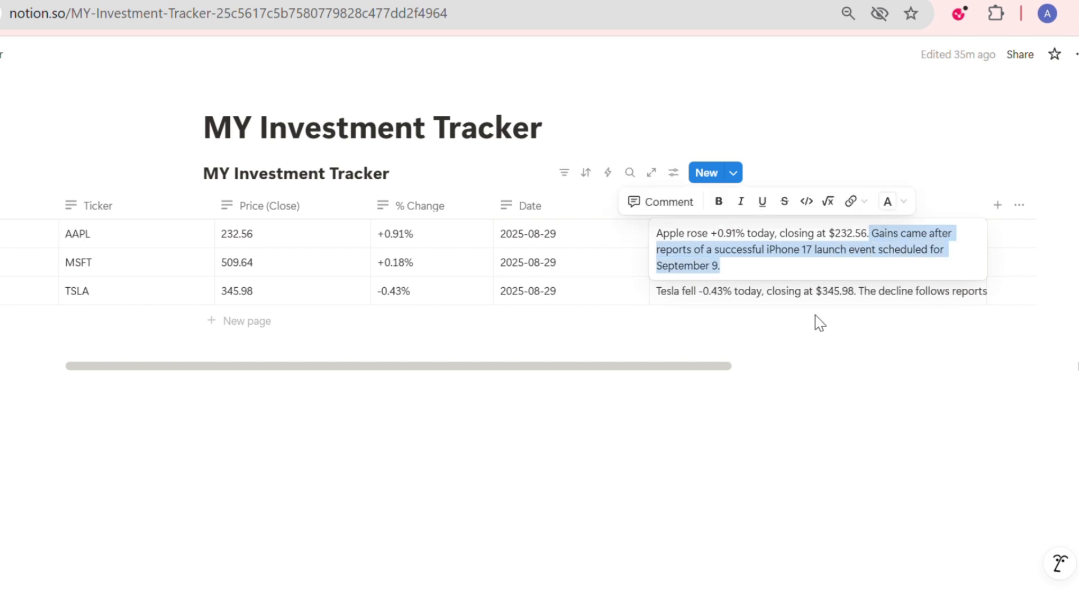
{"action": "key", "text": "Escape"}
{"action": "left_click", "coordinate": [800, 262]}
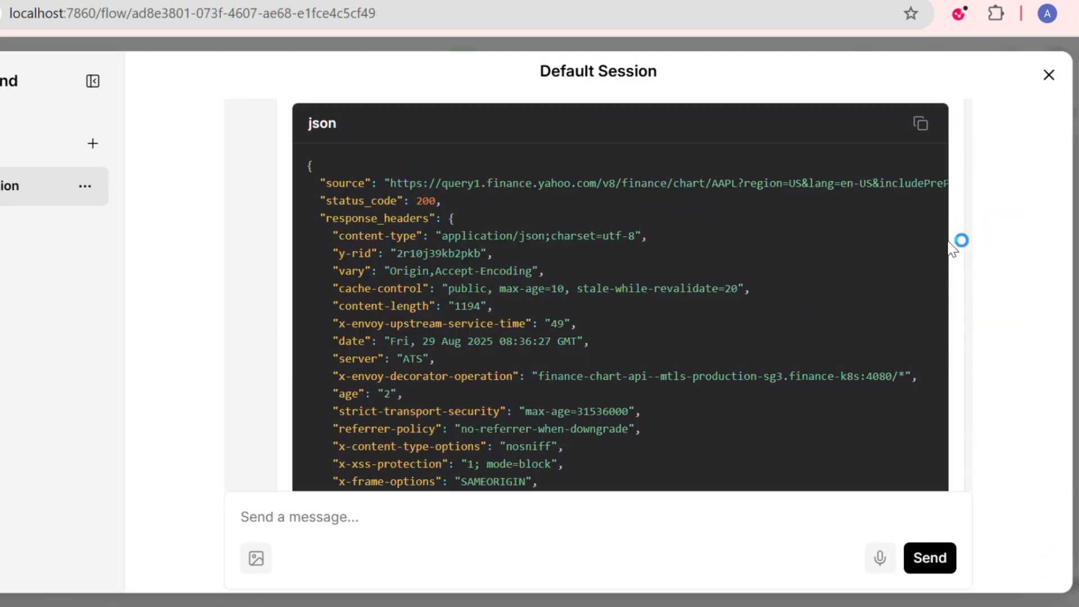
Step: Return to the agent's chat and examine the make_api_request call for AAPL, including its input URL and output status code
{"action": "scroll", "coordinate": [956, 241], "scroll_direction": "up", "scroll_amount": 5}
{"action": "scroll", "coordinate": [952, 247], "scroll_direction": "down", "scroll_amount": 1}
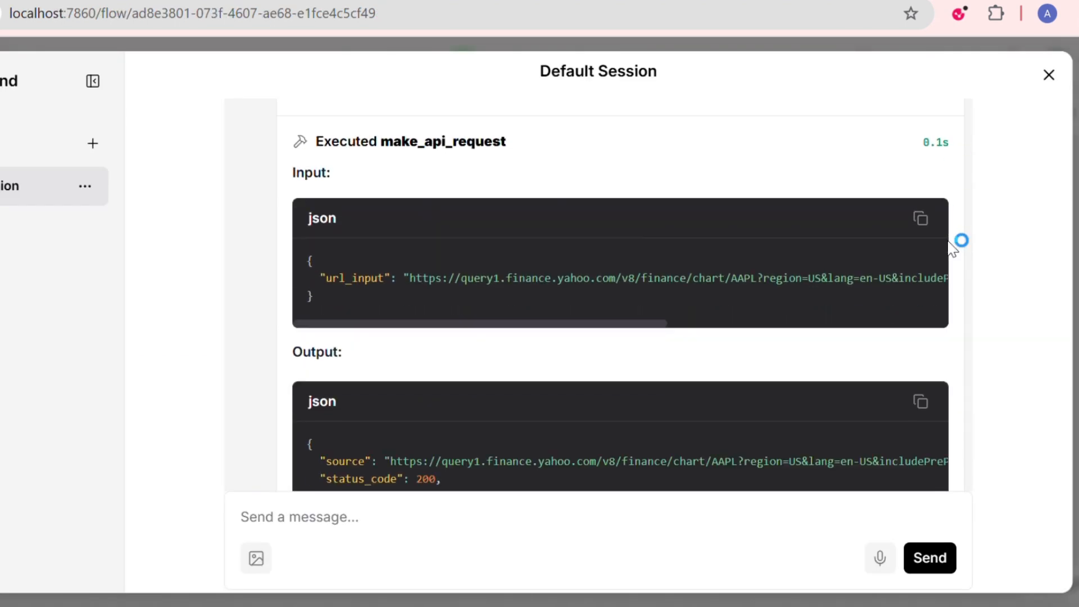
{"action": "left_click_drag", "start_coordinate": [332, 151], "coordinate": [521, 154]}
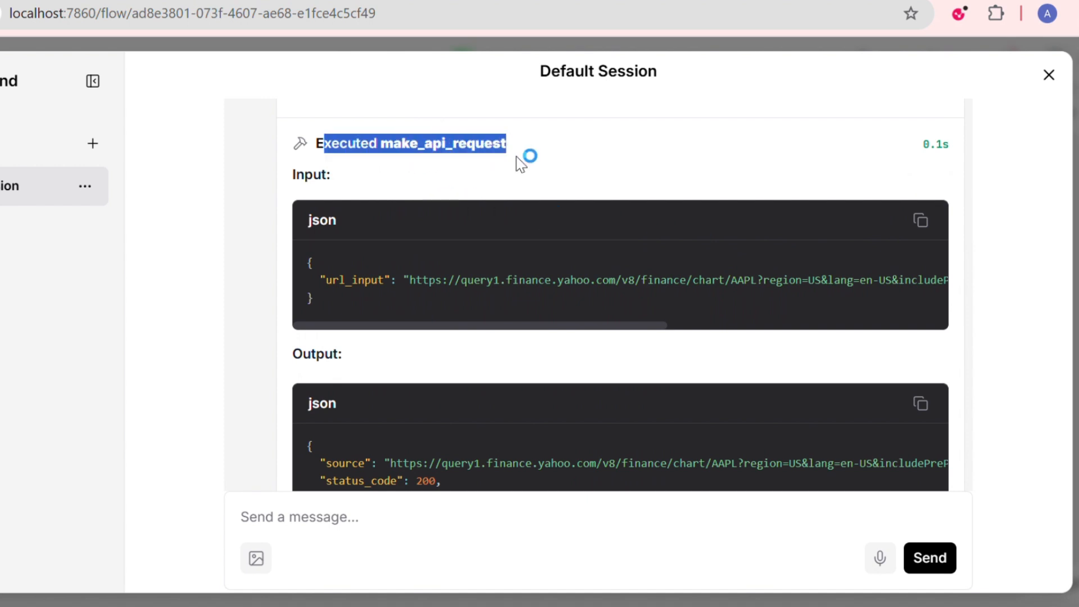
{"action": "left_click", "coordinate": [532, 163]}
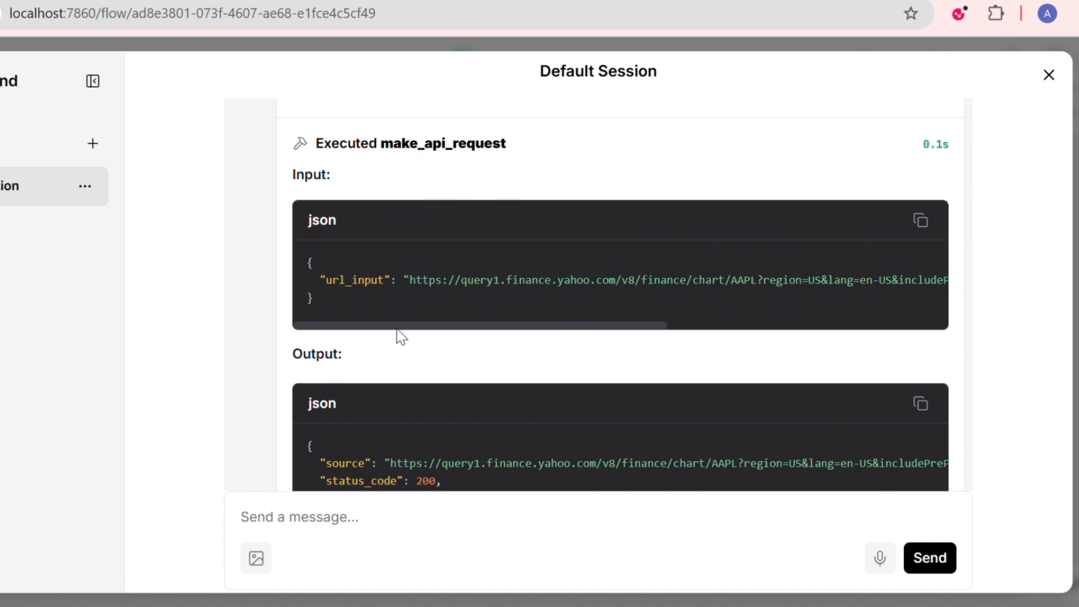
{"action": "left_click_drag", "start_coordinate": [407, 326], "coordinate": [359, 329]}
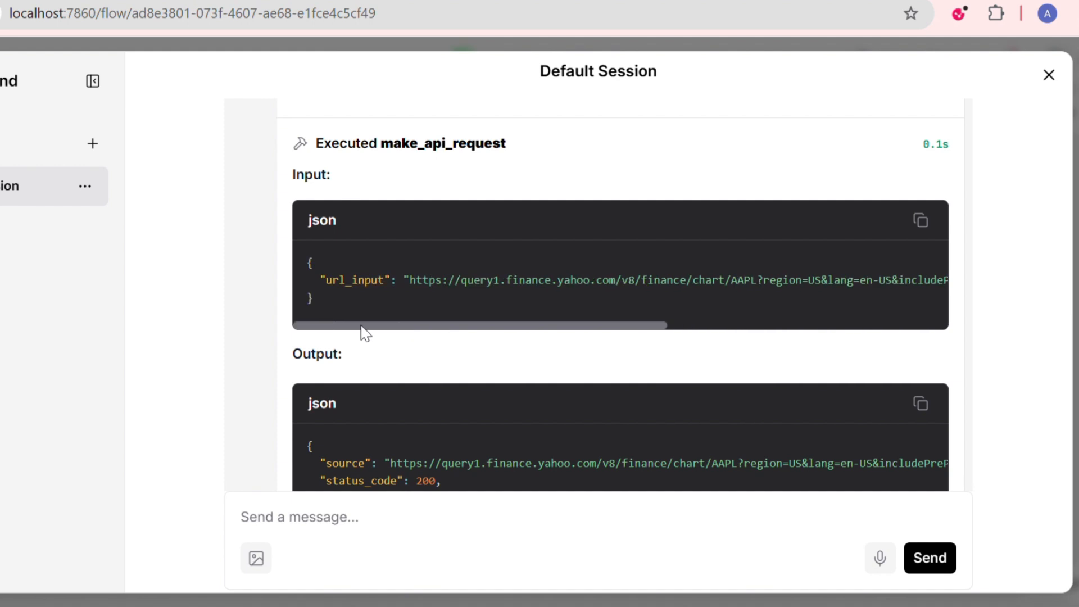
{"action": "triple_click", "coordinate": [375, 290]}
{"action": "left_click", "coordinate": [395, 299]}
{"action": "scroll", "coordinate": [444, 337], "scroll_direction": "down", "scroll_amount": 8}
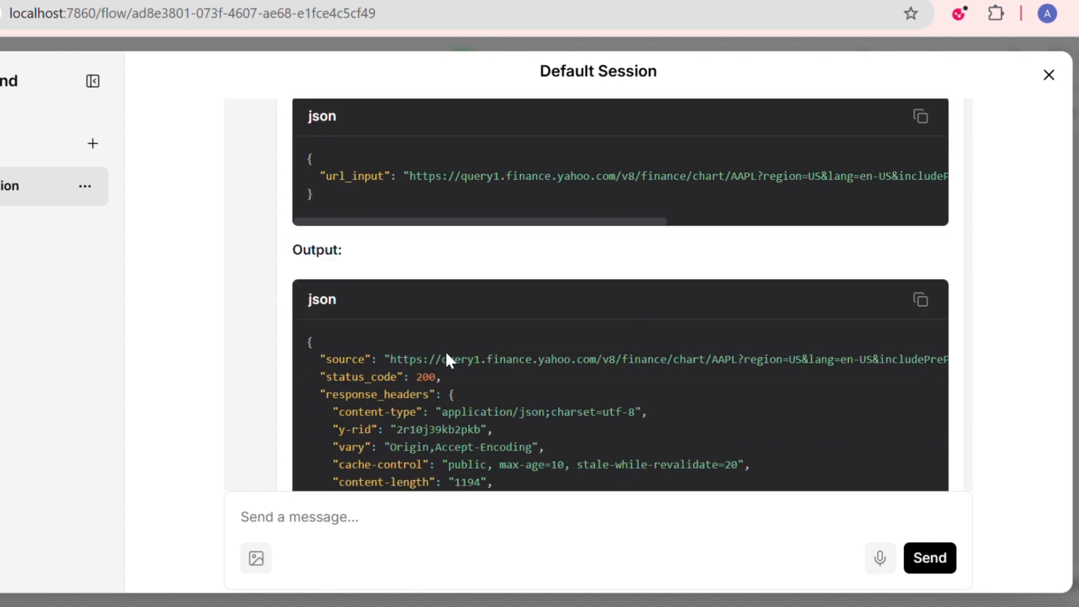
{"action": "scroll", "coordinate": [471, 315], "scroll_direction": "up", "scroll_amount": 5}
{"action": "left_click_drag", "start_coordinate": [452, 292], "coordinate": [414, 296]}
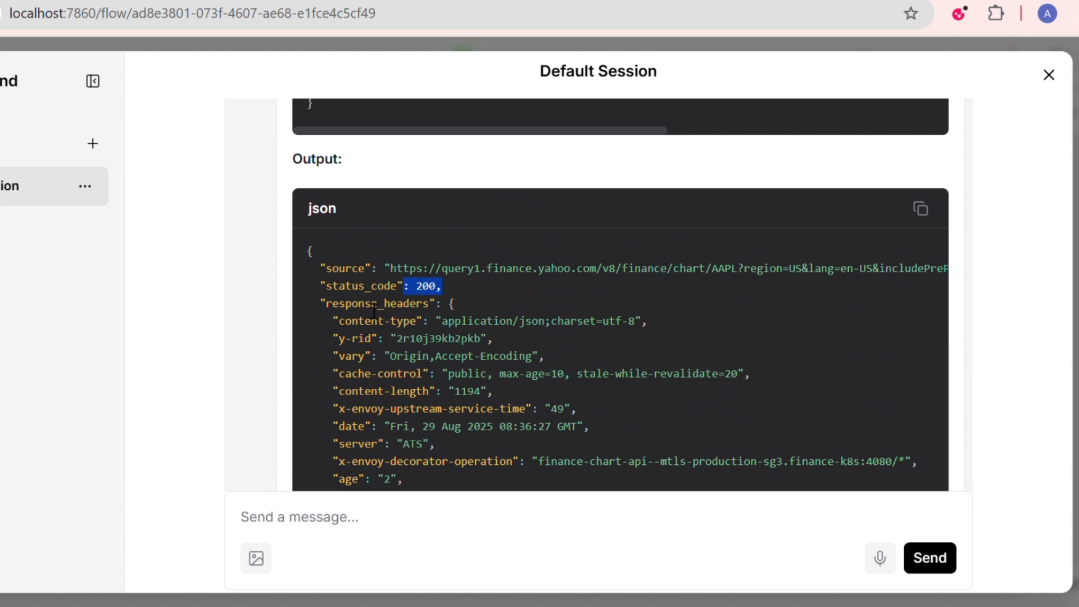
Step: Examine the agent's search_news call, including its input query and the Apple articles in its output
{"action": "scroll", "coordinate": [960, 234], "scroll_direction": "down", "scroll_amount": 20}
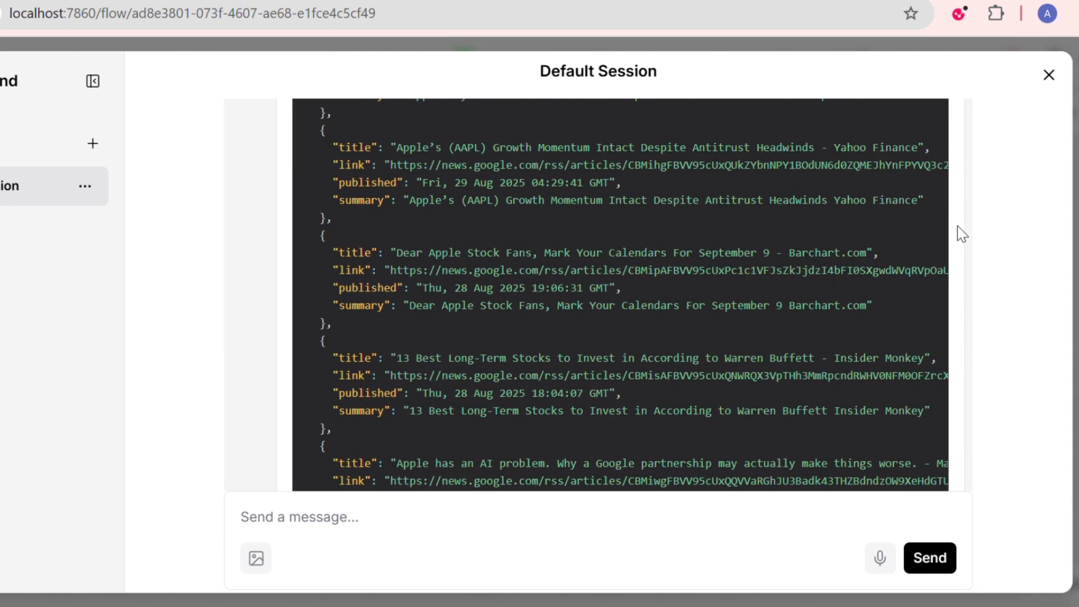
{"action": "scroll", "coordinate": [628, 231], "scroll_direction": "up", "scroll_amount": 15}
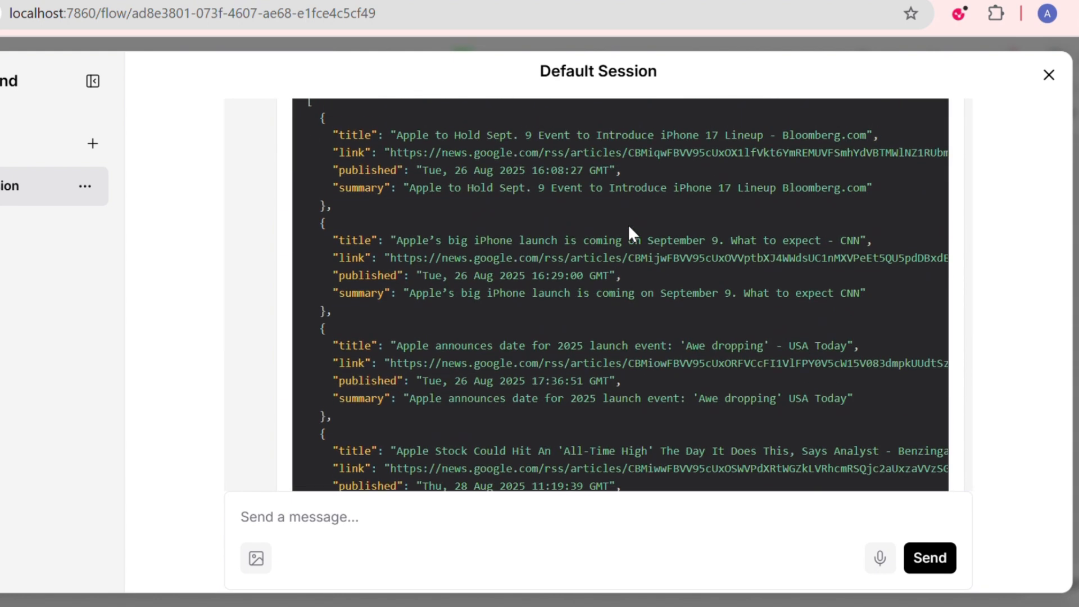
{"action": "scroll", "coordinate": [629, 231], "scroll_direction": "up", "scroll_amount": 1}
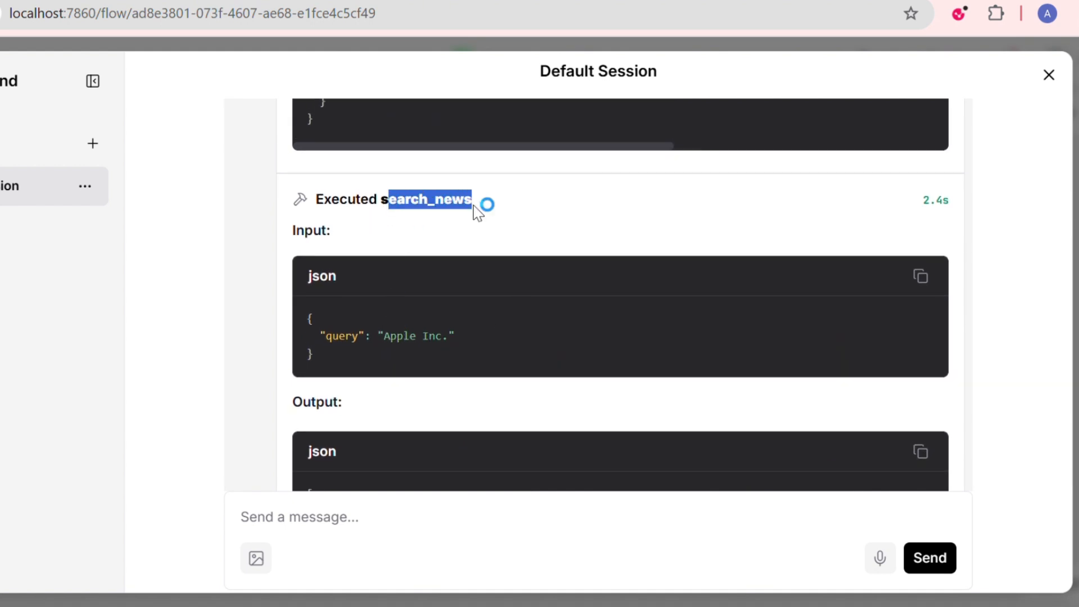
{"action": "left_click_drag", "start_coordinate": [416, 352], "coordinate": [336, 343]}
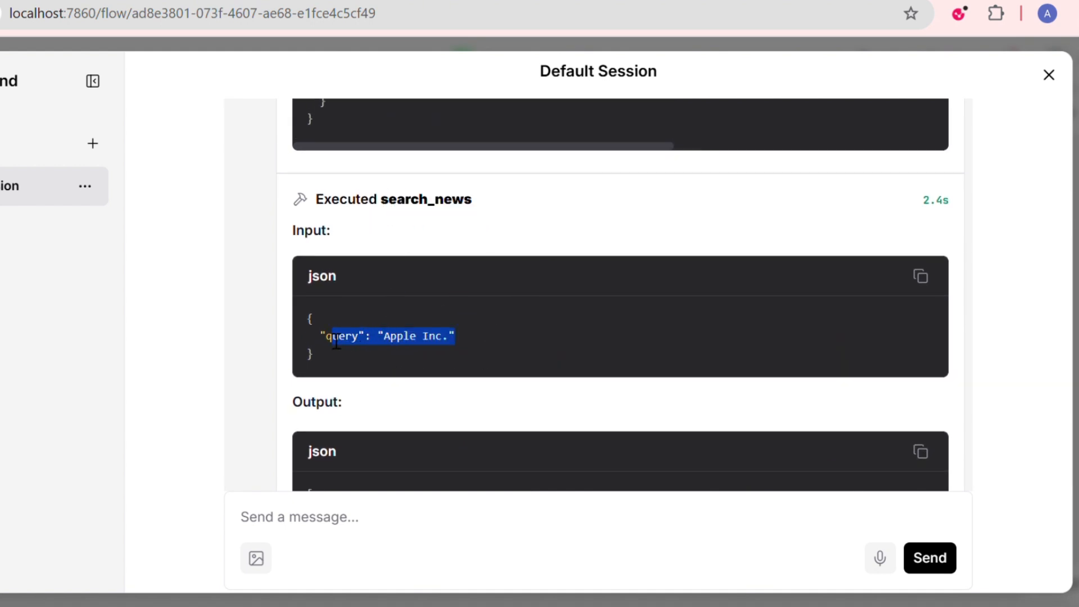
Step: Look through the agent's search_news outputs, checking the articles returned for Apple, Microsoft and Tesla
{"action": "left_click", "coordinate": [476, 409]}
{"action": "scroll", "coordinate": [478, 406], "scroll_direction": "down", "scroll_amount": 3}
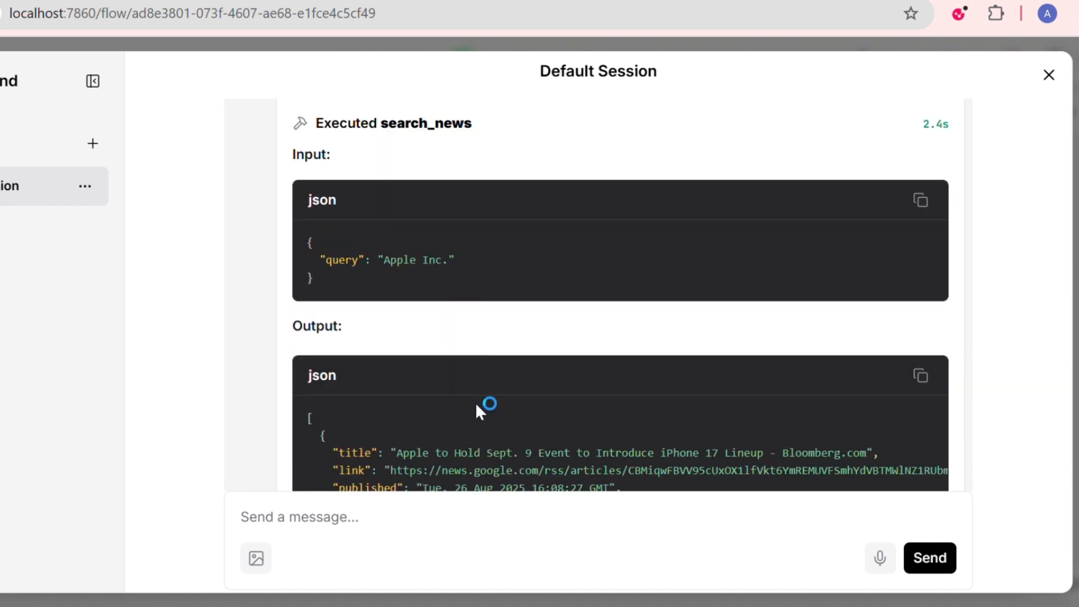
{"action": "scroll", "coordinate": [485, 403], "scroll_direction": "down", "scroll_amount": 15}
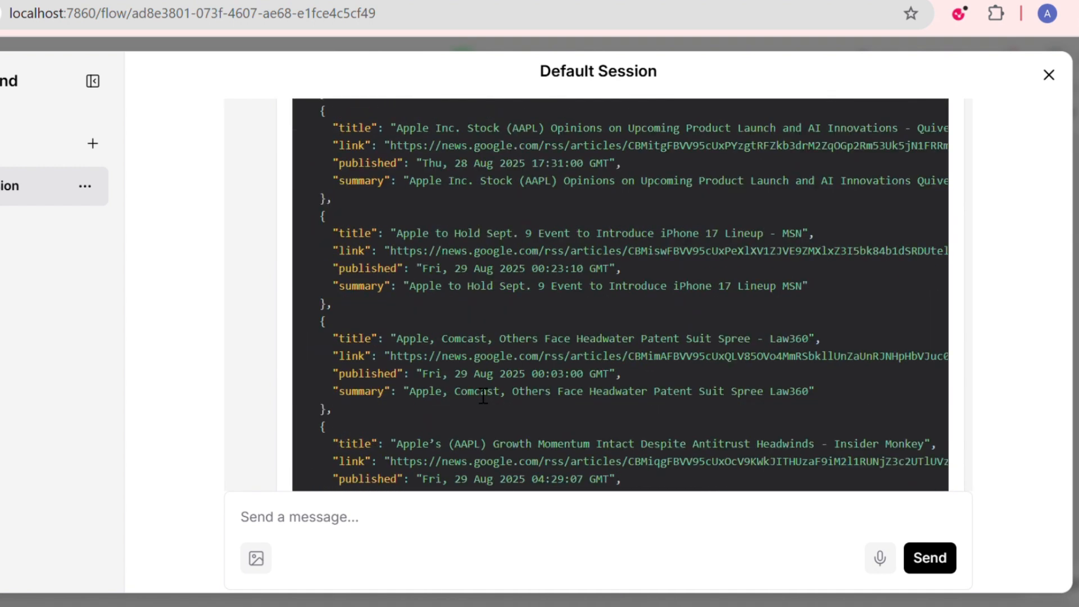
{"action": "scroll", "coordinate": [470, 385], "scroll_direction": "down", "scroll_amount": 15}
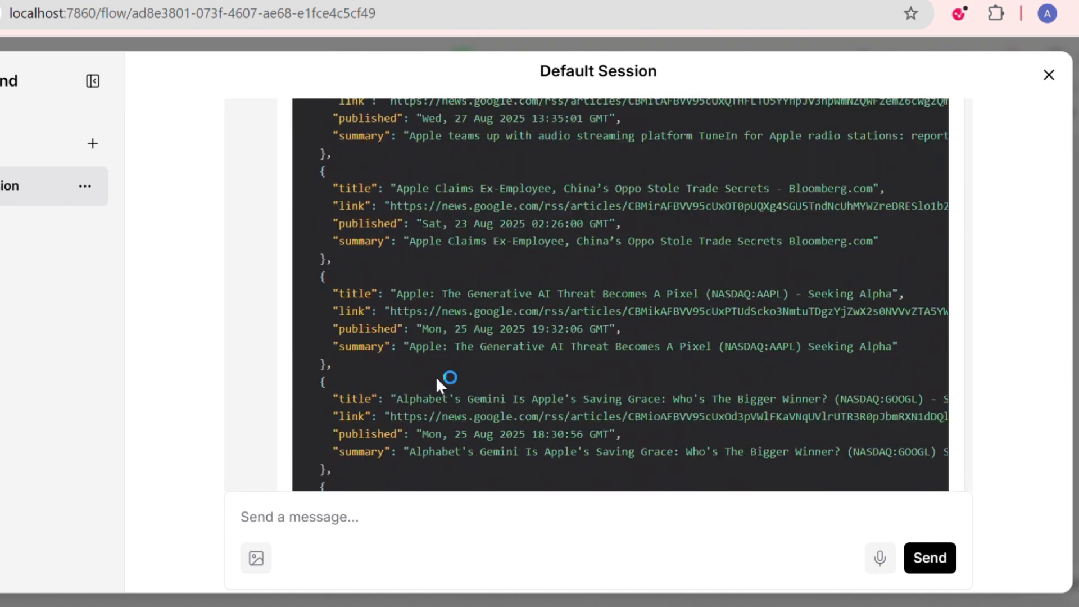
{"action": "scroll", "coordinate": [299, 377], "scroll_direction": "down", "scroll_amount": 20}
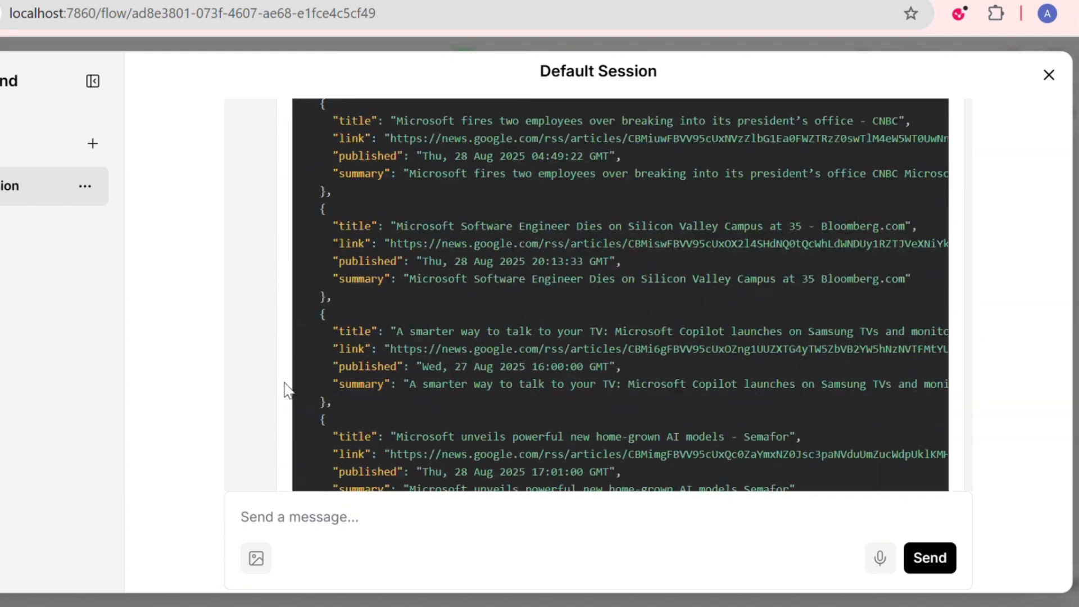
{"action": "scroll", "coordinate": [288, 388], "scroll_direction": "down", "scroll_amount": 20}
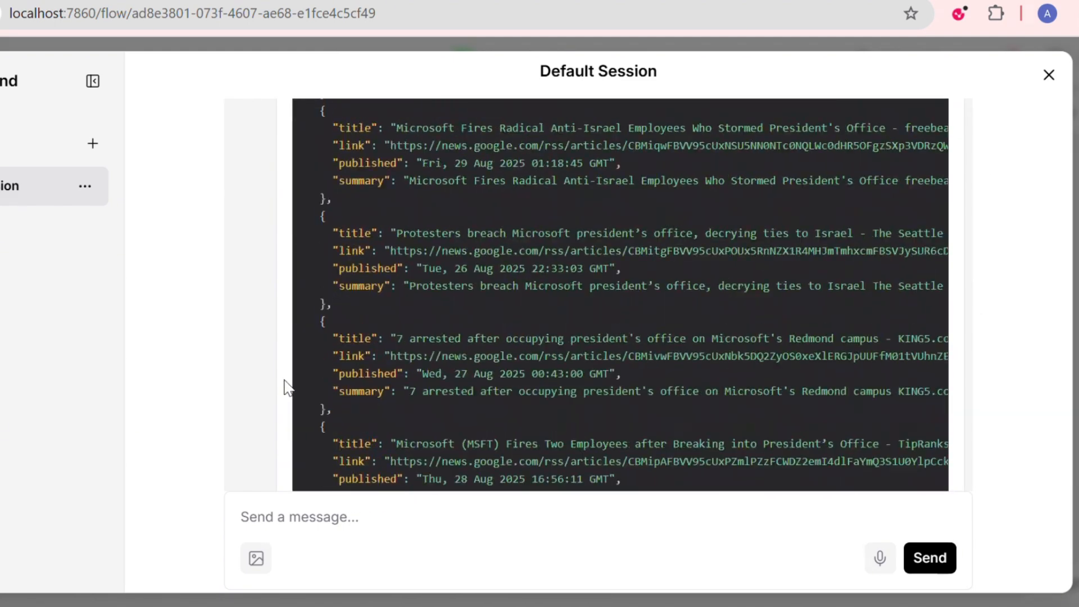
{"action": "scroll", "coordinate": [288, 389], "scroll_direction": "down", "scroll_amount": 20}
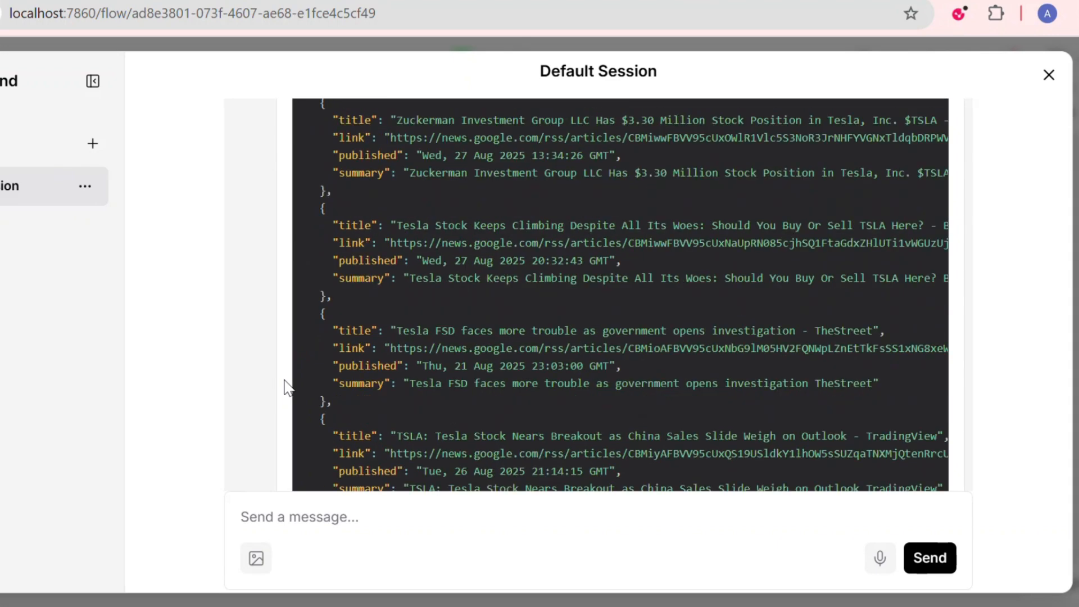
{"action": "scroll", "coordinate": [287, 389], "scroll_direction": "down", "scroll_amount": 20}
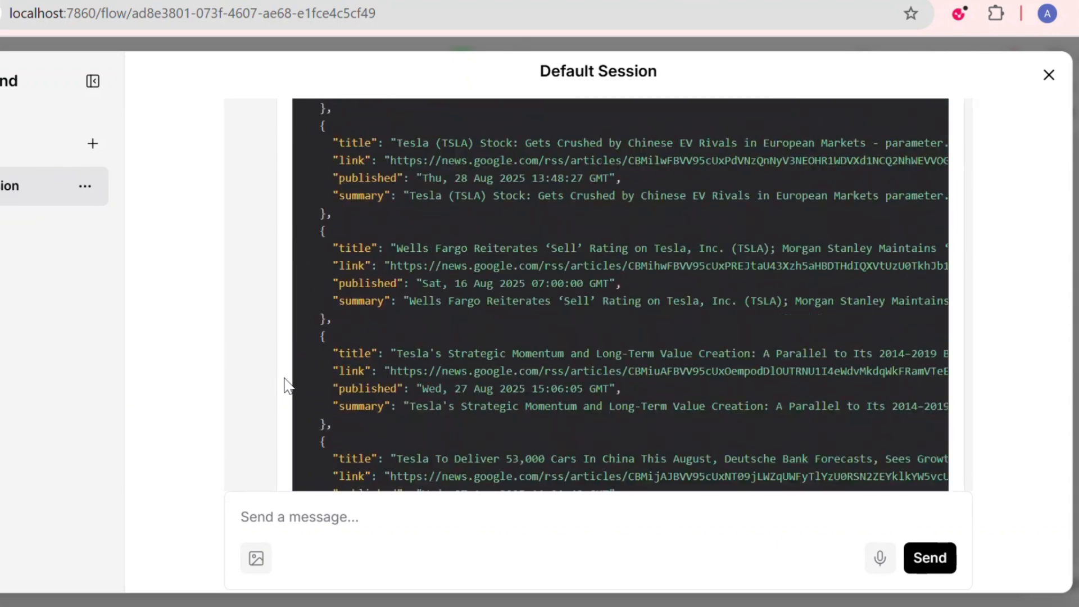
Step: Examine the Notion database output for the tickers and read the agent's final investment snapshot
{"action": "scroll", "coordinate": [287, 387], "scroll_direction": "down", "scroll_amount": 20}
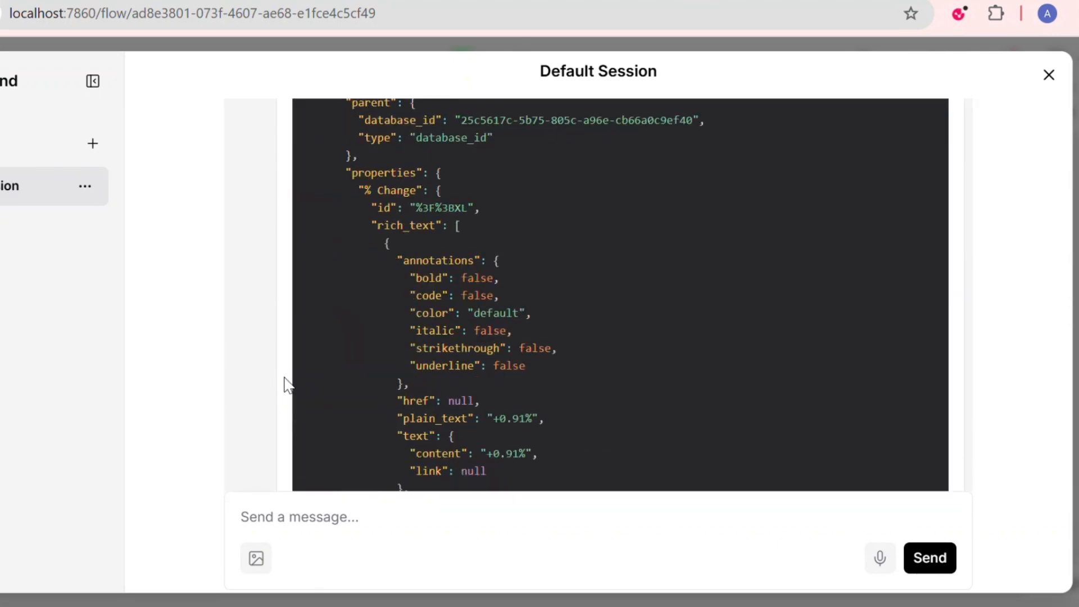
{"action": "scroll", "coordinate": [288, 387], "scroll_direction": "down", "scroll_amount": 20}
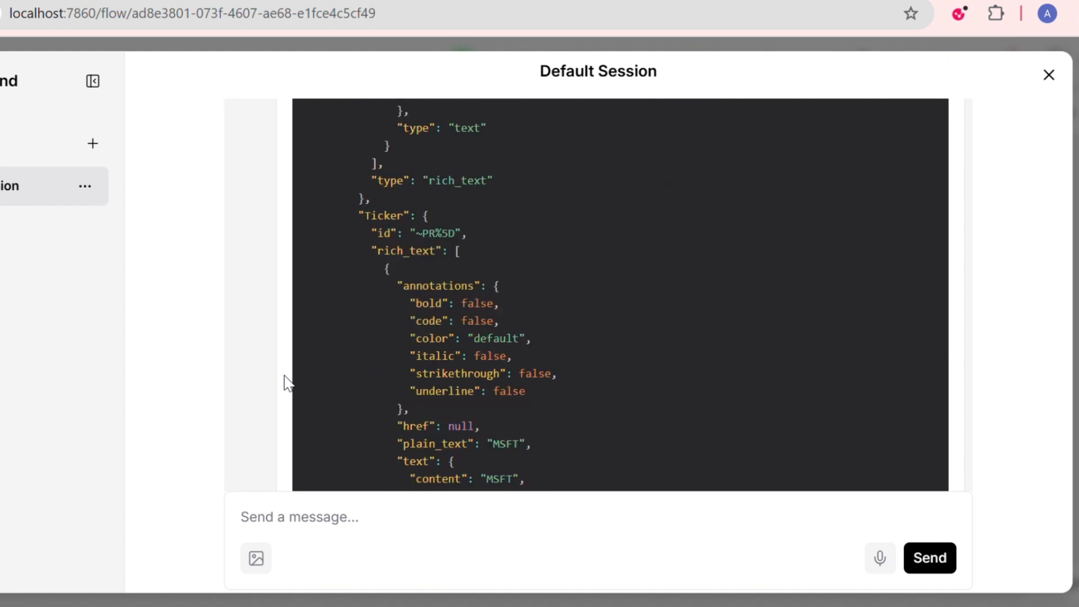
{"action": "scroll", "coordinate": [288, 386], "scroll_direction": "down", "scroll_amount": 20}
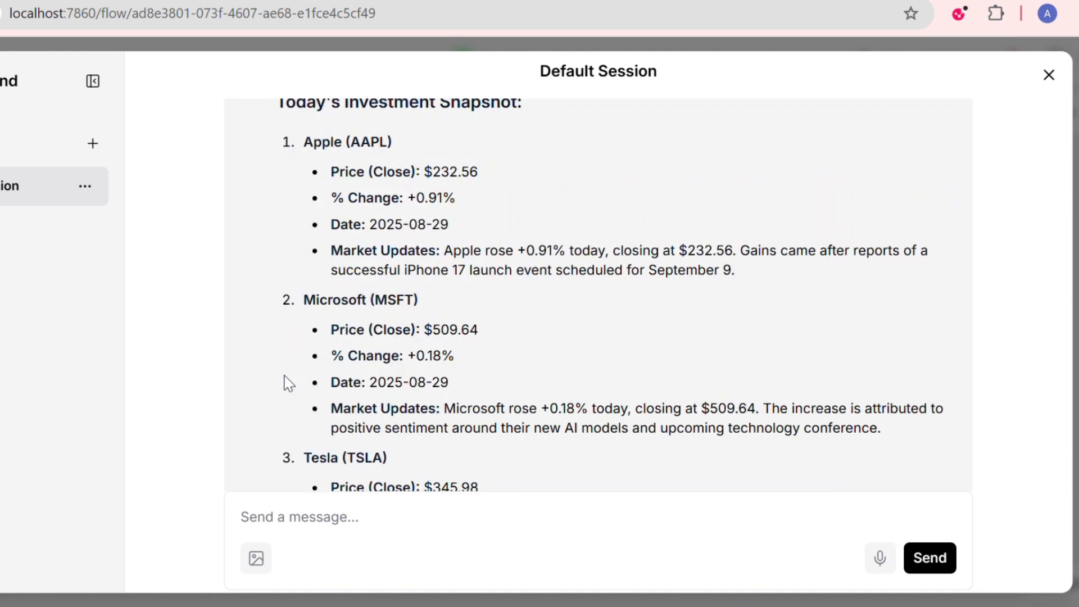
{"action": "scroll", "coordinate": [377, 336], "scroll_direction": "up", "scroll_amount": 10}
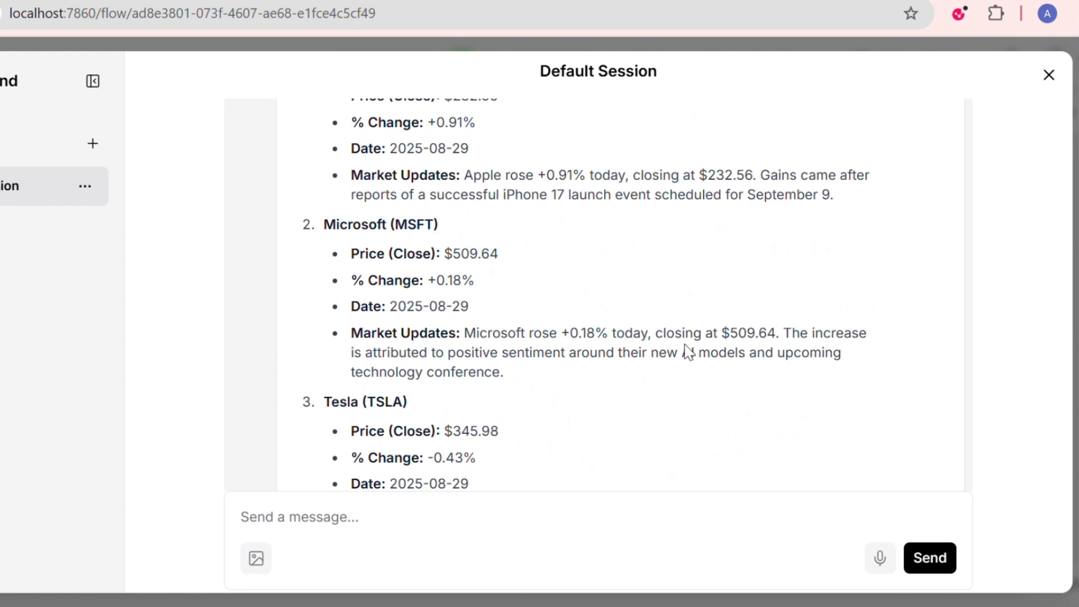
{"action": "scroll", "coordinate": [692, 345], "scroll_direction": "down", "scroll_amount": 5}
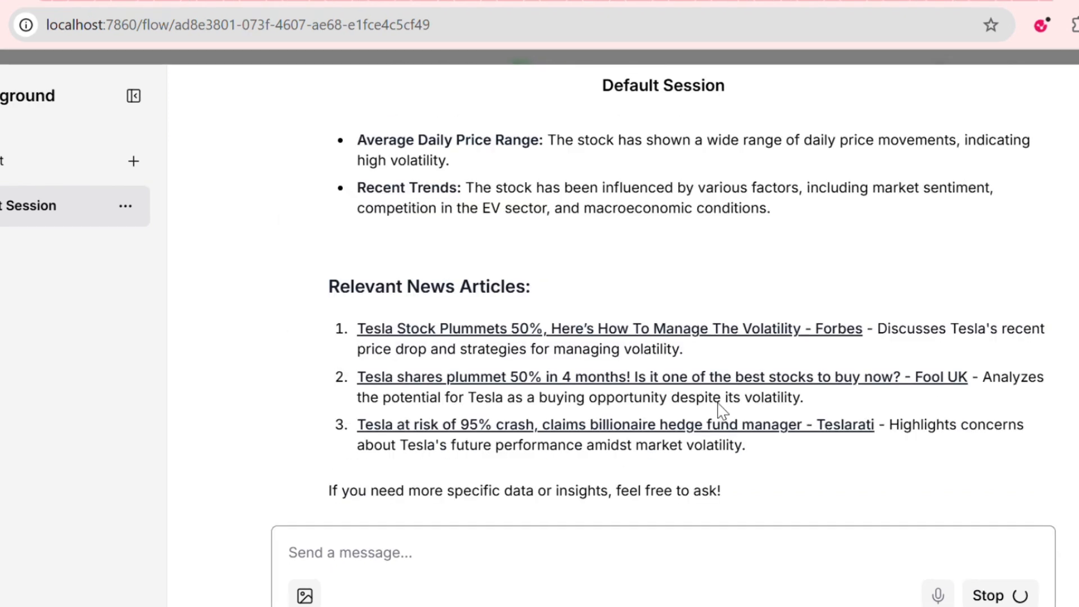
Step: Read the agent's reply on Tesla's six-month volatility, including its key metrics and relevant news articles
{"action": "scroll", "coordinate": [765, 287], "scroll_direction": "up", "scroll_amount": 10}
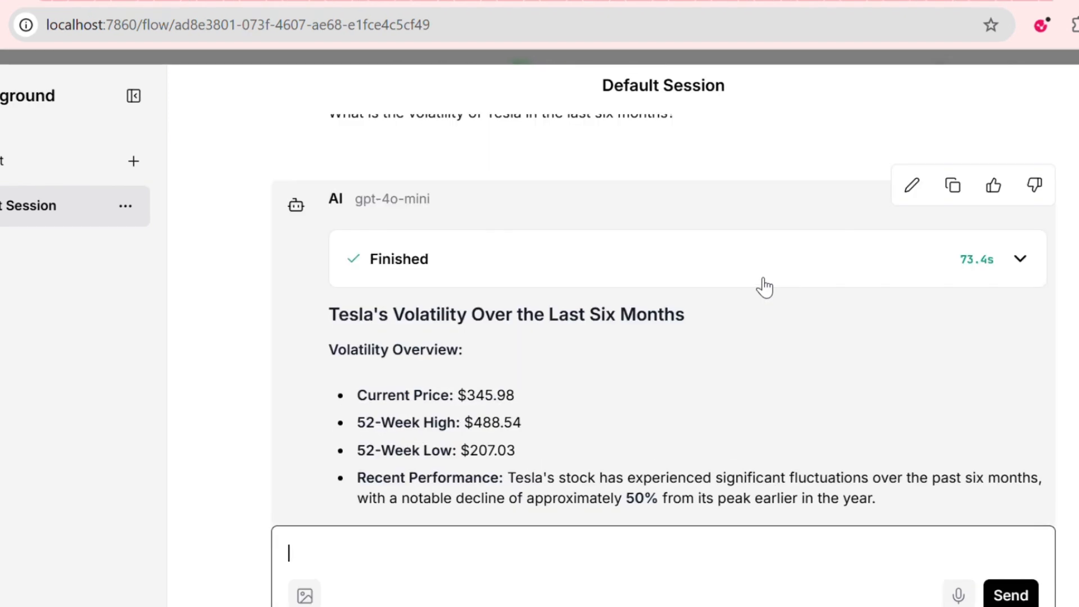
{"action": "scroll", "coordinate": [764, 287], "scroll_direction": "up", "scroll_amount": 1}
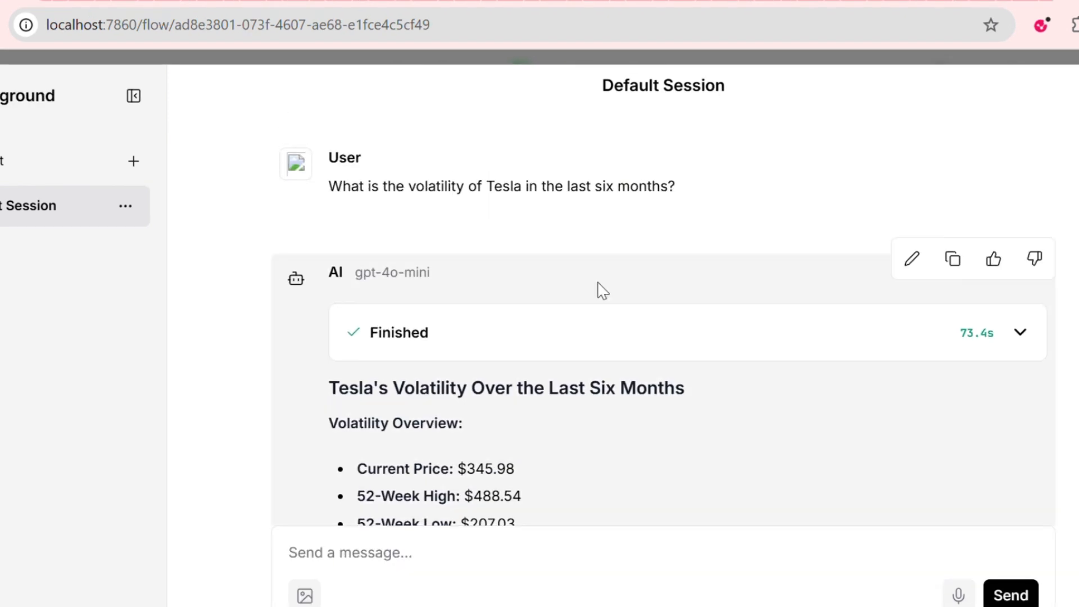
{"action": "scroll", "coordinate": [684, 222], "scroll_direction": "down", "scroll_amount": 2}
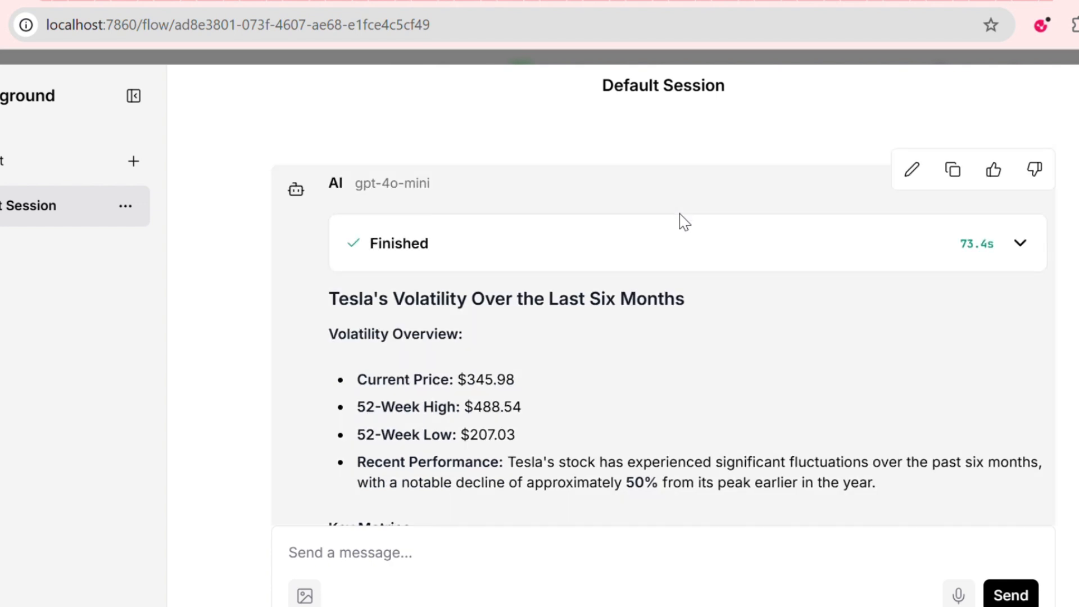
{"action": "scroll", "coordinate": [992, 273], "scroll_direction": "down", "scroll_amount": 10}
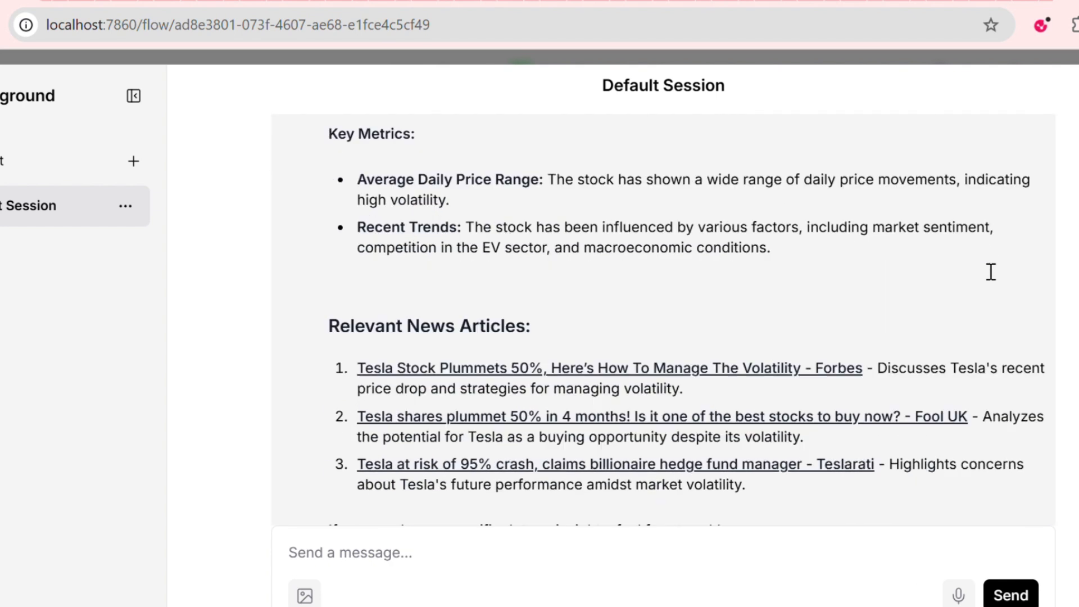
{"action": "scroll", "coordinate": [754, 471], "scroll_direction": "down", "scroll_amount": 10}
Step: Send the agent the message "Summarize analyst's ratings for Tesla."
{"action": "type", "text": "Summarize analyst's ratings for"}
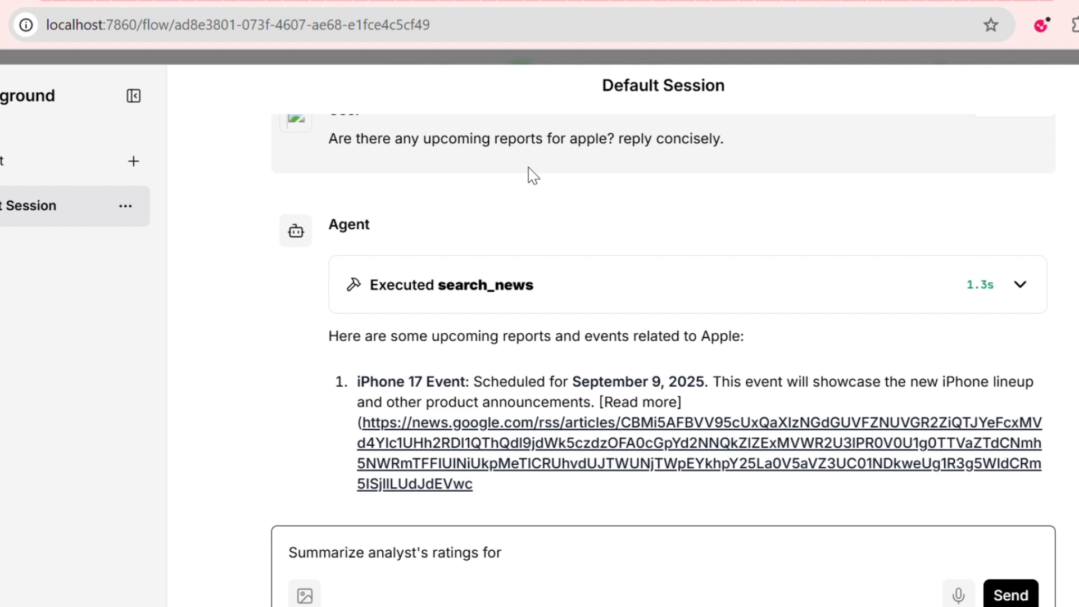
{"action": "type", "text": " Tesla."}
{"action": "key", "text": "Return"}
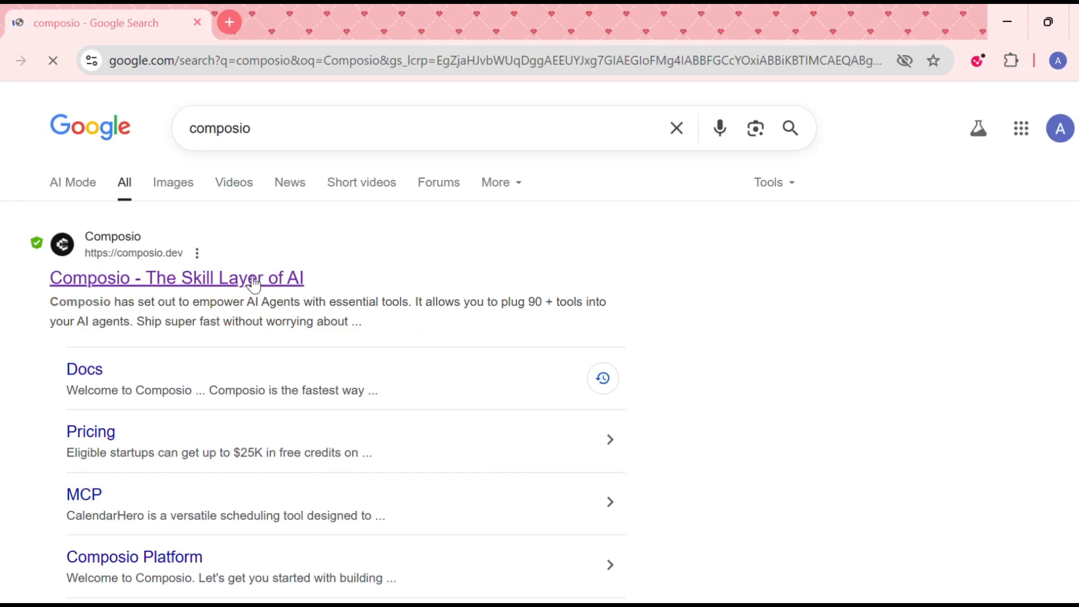
Step: Open the Composio website from the Google results and read its homepage introduction to agent tools
{"action": "left_click", "coordinate": [253, 277]}
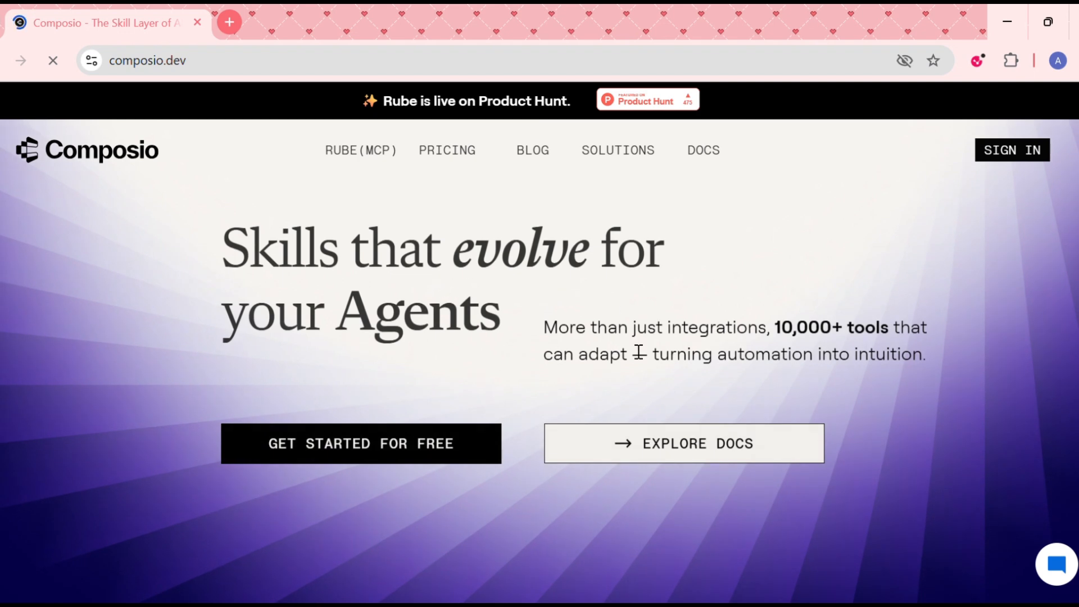
{"action": "left_click_drag", "start_coordinate": [561, 330], "coordinate": [929, 353]}
{"action": "left_click", "coordinate": [929, 353]}
{"action": "left_click_drag", "start_coordinate": [784, 337], "coordinate": [911, 311]}
{"action": "left_click", "coordinate": [915, 371]}
{"action": "scroll", "coordinate": [701, 323], "scroll_direction": "down", "scroll_amount": 3}
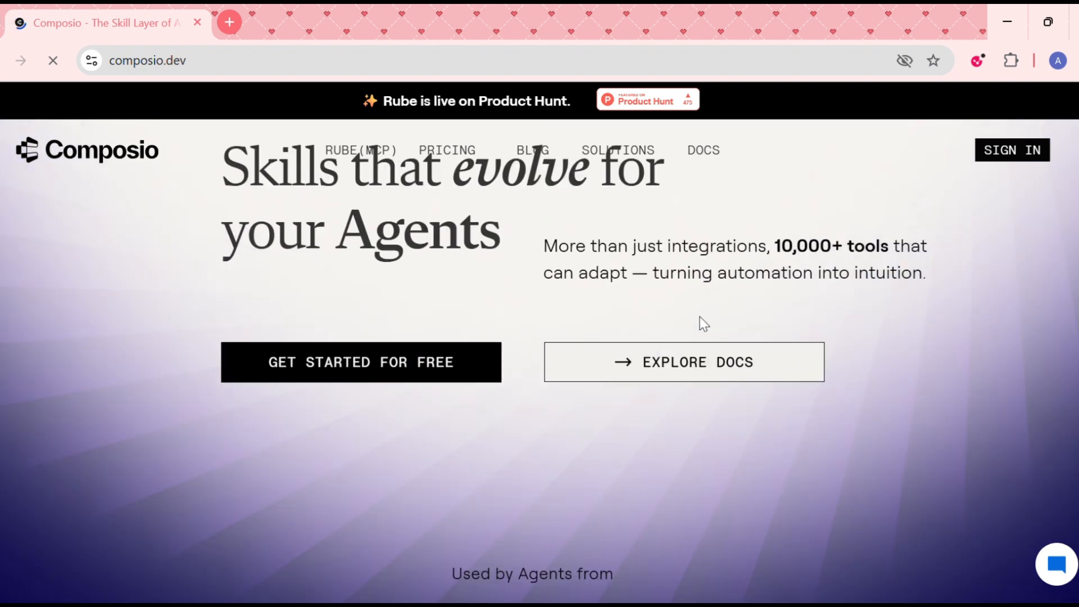
{"action": "scroll", "coordinate": [699, 323], "scroll_direction": "down", "scroll_amount": 10}
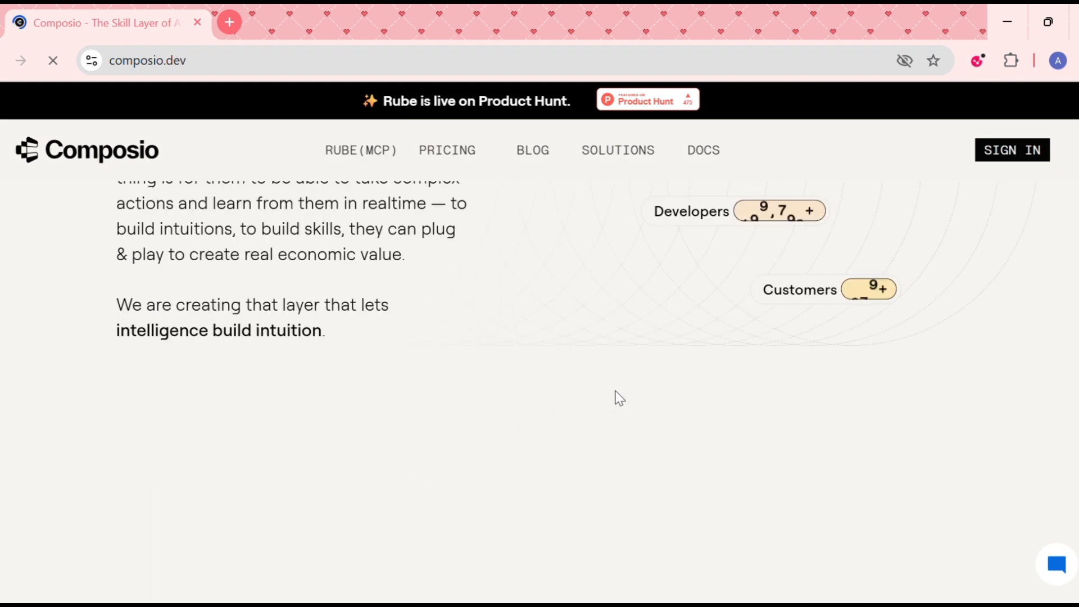
{"action": "scroll", "coordinate": [590, 309], "scroll_direction": "down", "scroll_amount": 3}
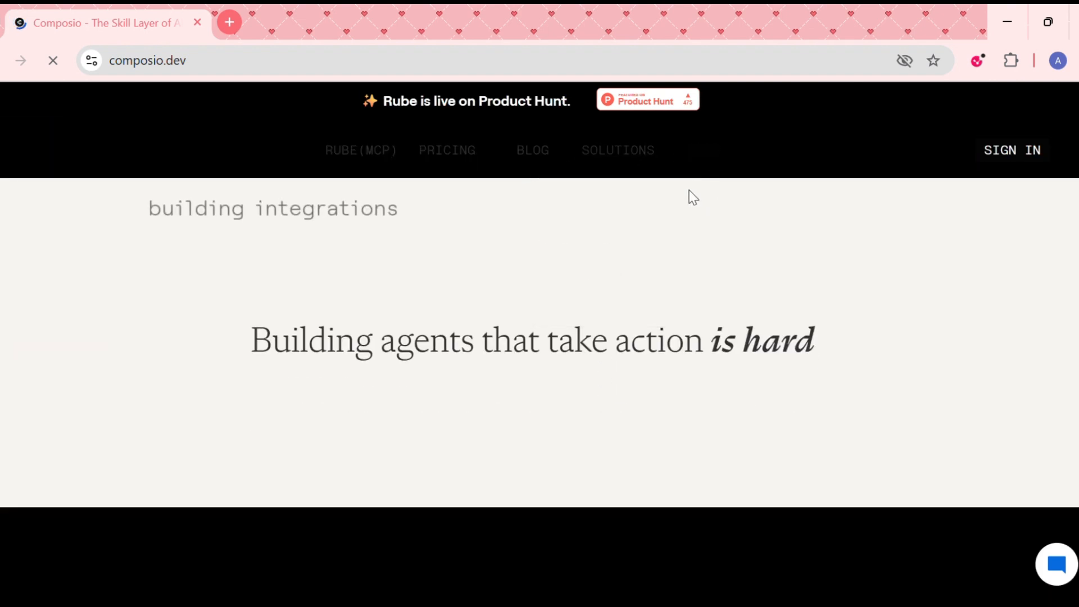
Step: Open the Composio documentation and read the welcome page's list of features, from tool access to framework integration
{"action": "left_click", "coordinate": [703, 152]}
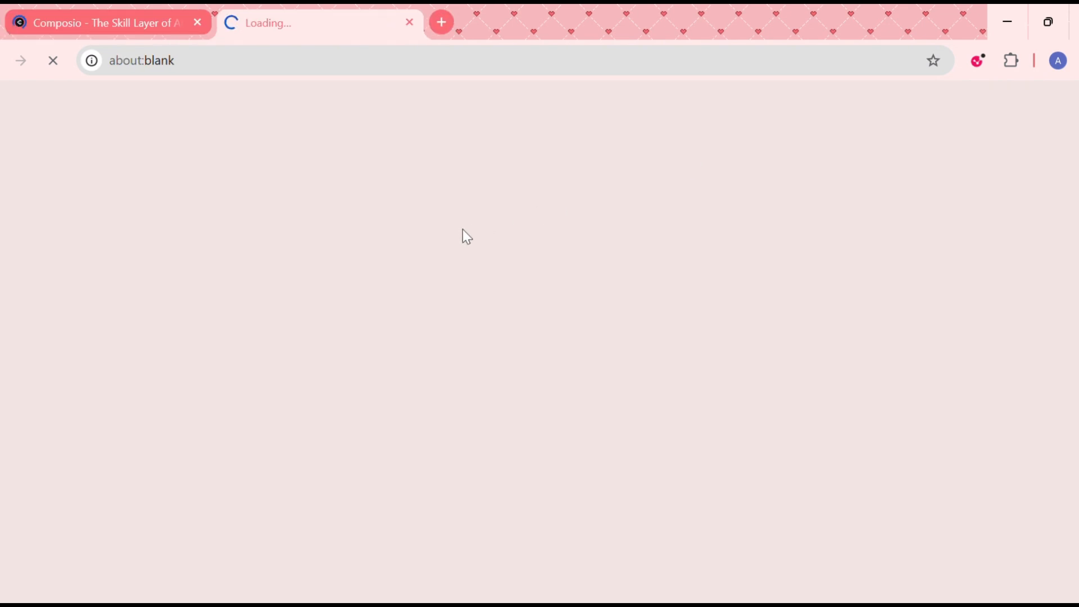
{"action": "scroll", "coordinate": [397, 301], "scroll_direction": "down", "scroll_amount": 5}
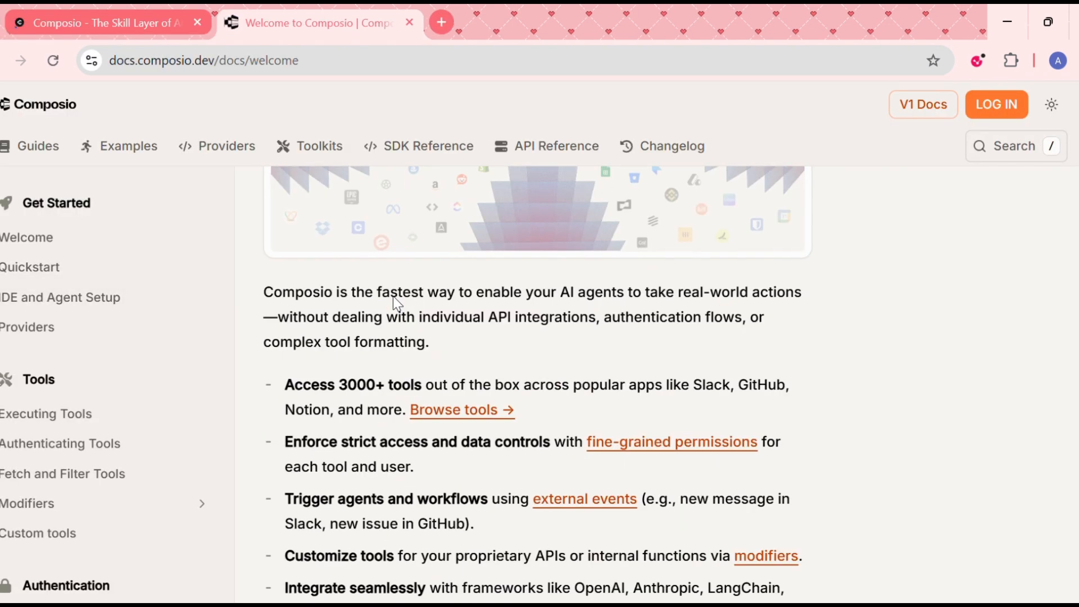
{"action": "scroll", "coordinate": [399, 302], "scroll_direction": "down", "scroll_amount": 5}
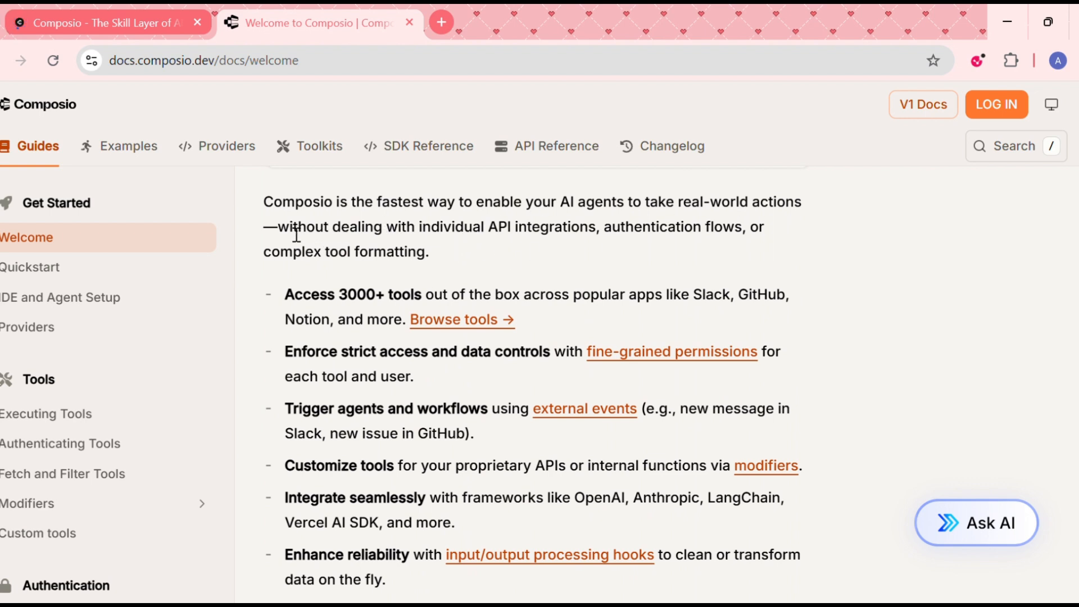
{"action": "left_click_drag", "start_coordinate": [278, 227], "coordinate": [397, 265]}
{"action": "left_click_drag", "start_coordinate": [340, 297], "coordinate": [435, 307]}
{"action": "left_click_drag", "start_coordinate": [497, 383], "coordinate": [285, 351]}
{"action": "scroll", "coordinate": [477, 345], "scroll_direction": "down", "scroll_amount": 2}
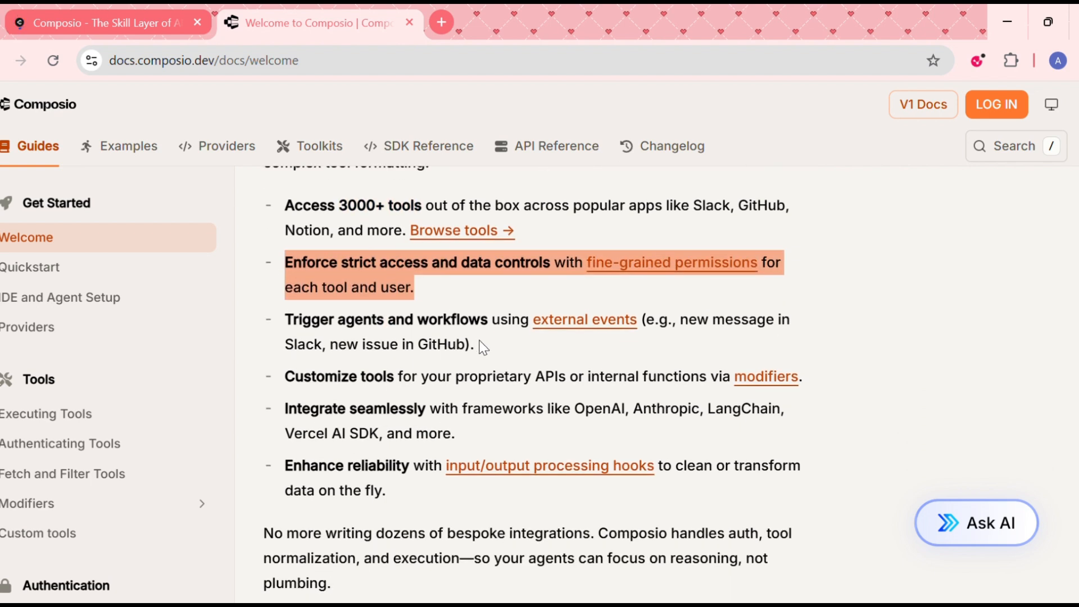
{"action": "left_click", "coordinate": [476, 337]}
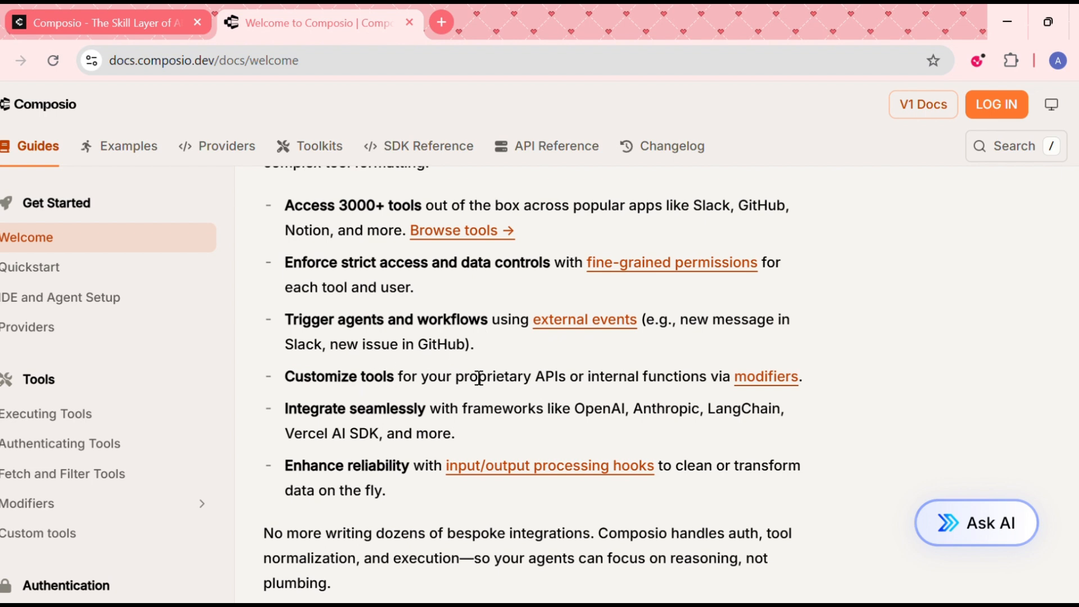
{"action": "left_click_drag", "start_coordinate": [799, 385], "coordinate": [743, 388]}
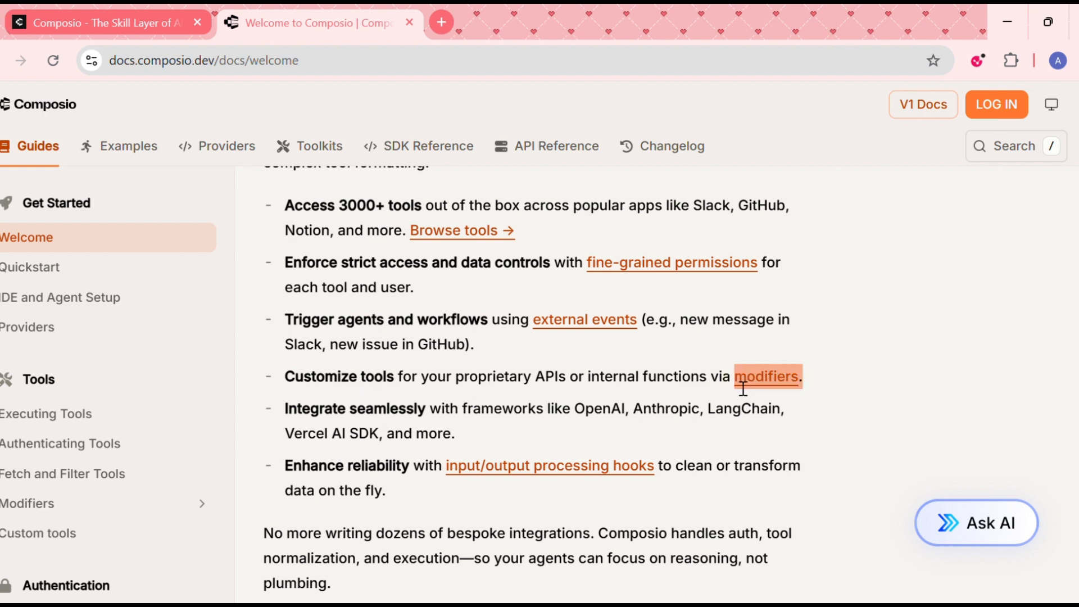
{"action": "left_click", "coordinate": [461, 434]}
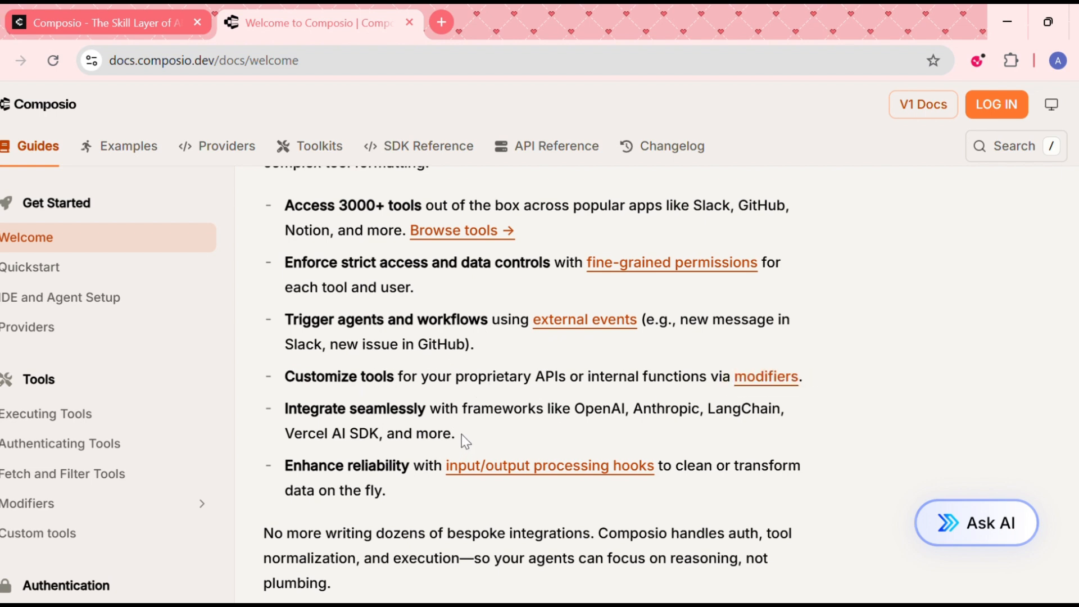
Step: Look over the rest of the welcome page and the guide topics on tools, authentication and triggers
{"action": "scroll", "coordinate": [463, 434], "scroll_direction": "down", "scroll_amount": 2}
{"action": "scroll", "coordinate": [405, 406], "scroll_direction": "down", "scroll_amount": 5}
{"action": "scroll", "coordinate": [112, 403], "scroll_direction": "down", "scroll_amount": 9}
{"action": "scroll", "coordinate": [113, 405], "scroll_direction": "up", "scroll_amount": 9}
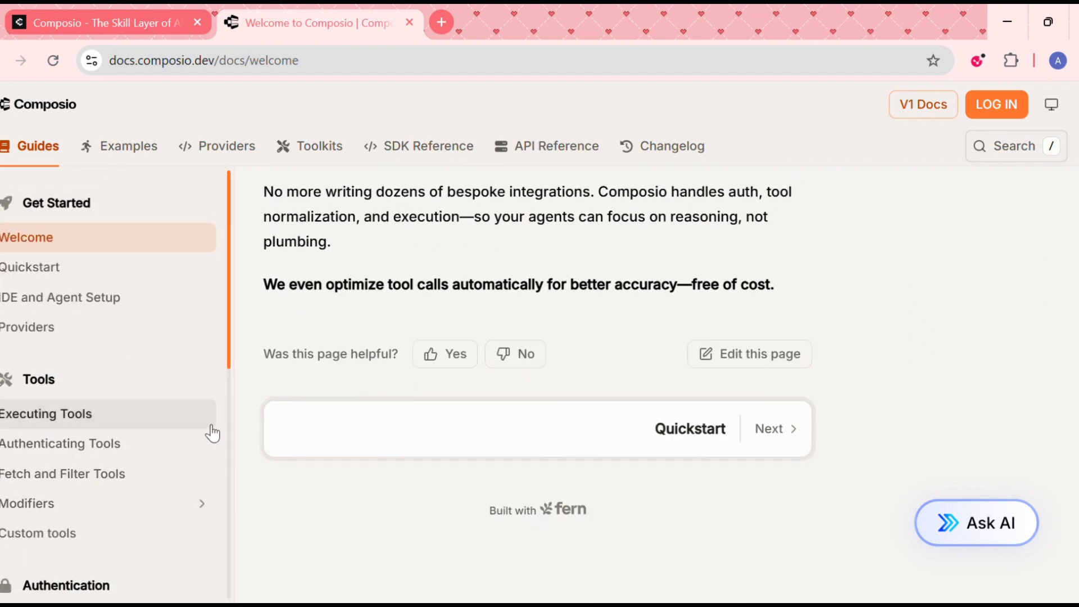
{"action": "scroll", "coordinate": [213, 495], "scroll_direction": "down", "scroll_amount": 3}
{"action": "scroll", "coordinate": [151, 498], "scroll_direction": "down", "scroll_amount": 5}
{"action": "scroll", "coordinate": [157, 467], "scroll_direction": "up", "scroll_amount": 12}
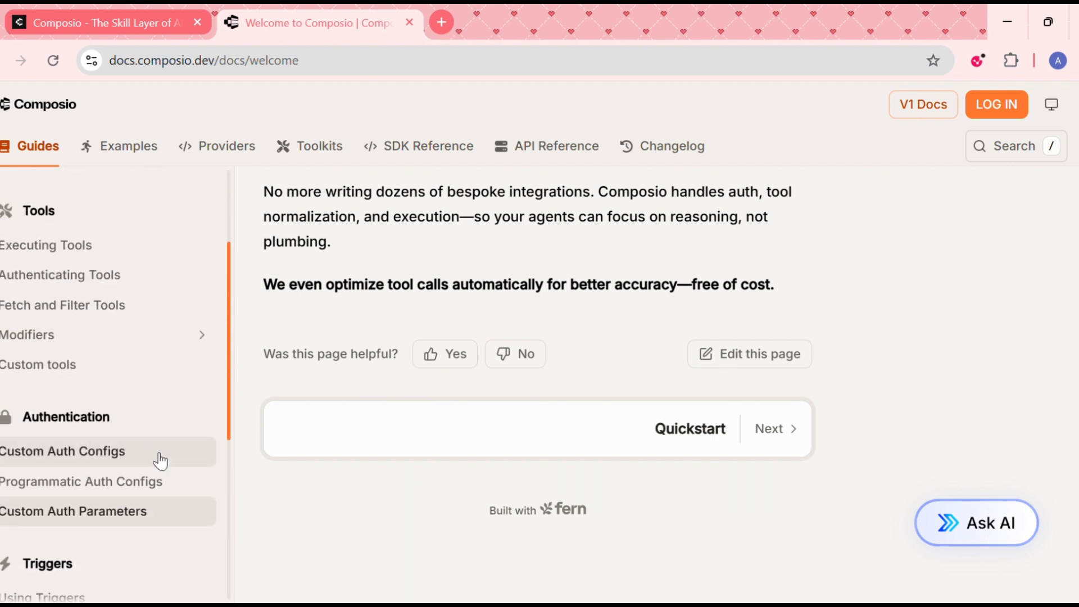
Step: Log in to the Composio platform and create a project named IntegrationDemo, choosing Notion as a default auth config
{"action": "left_click", "coordinate": [988, 103]}
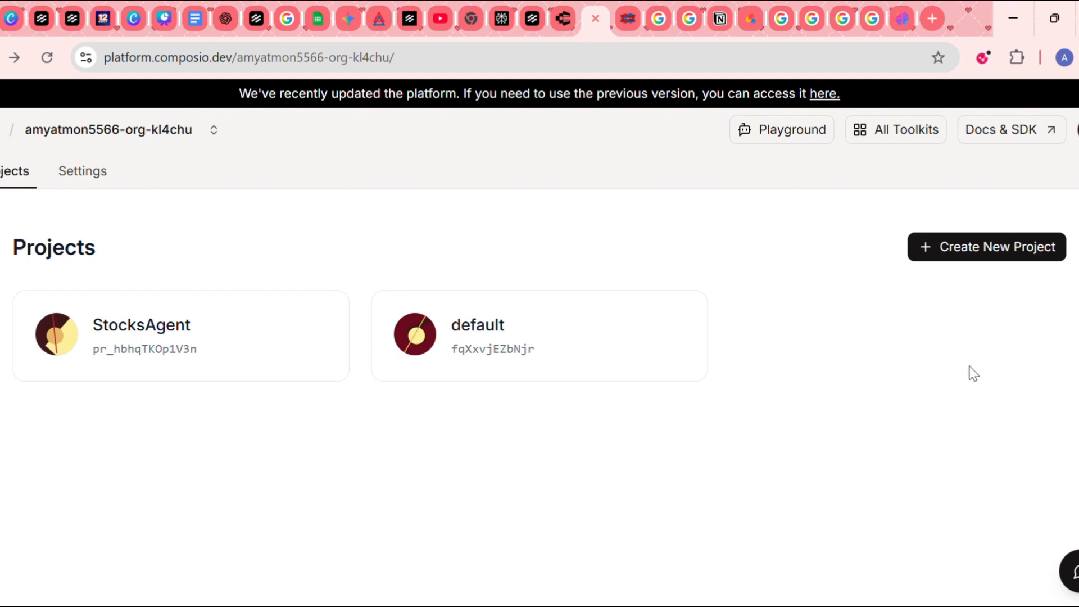
{"action": "left_click", "coordinate": [950, 253]}
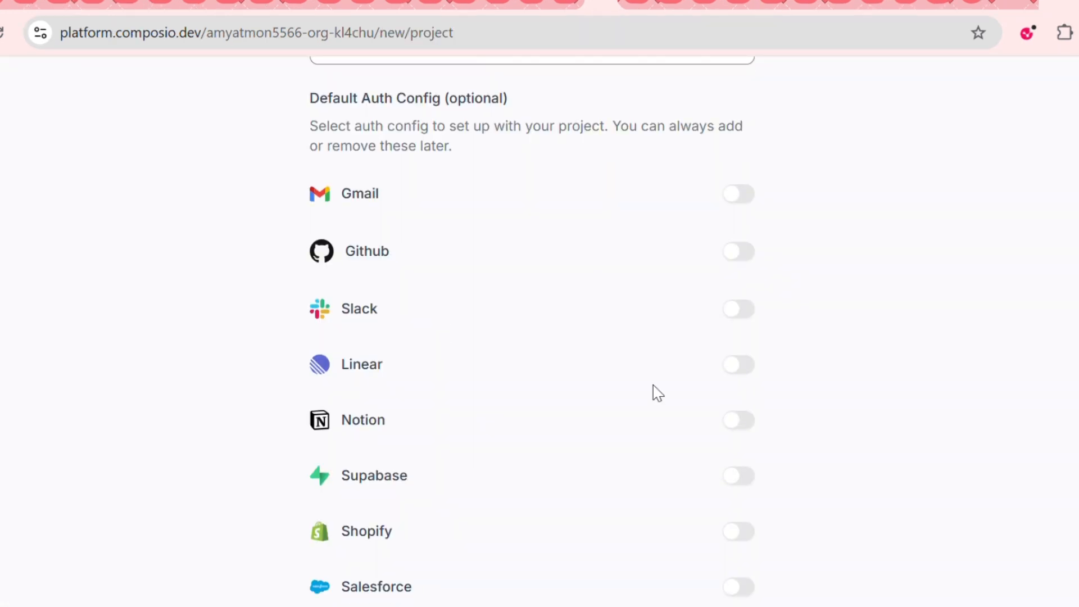
{"action": "left_click", "coordinate": [738, 420]}
{"action": "scroll", "coordinate": [855, 424], "scroll_direction": "down", "scroll_amount": 2}
{"action": "scroll", "coordinate": [776, 582], "scroll_direction": "up", "scroll_amount": 2}
{"action": "scroll", "coordinate": [658, 571], "scroll_direction": "down", "scroll_amount": 3}
{"action": "left_click", "coordinate": [658, 571]}
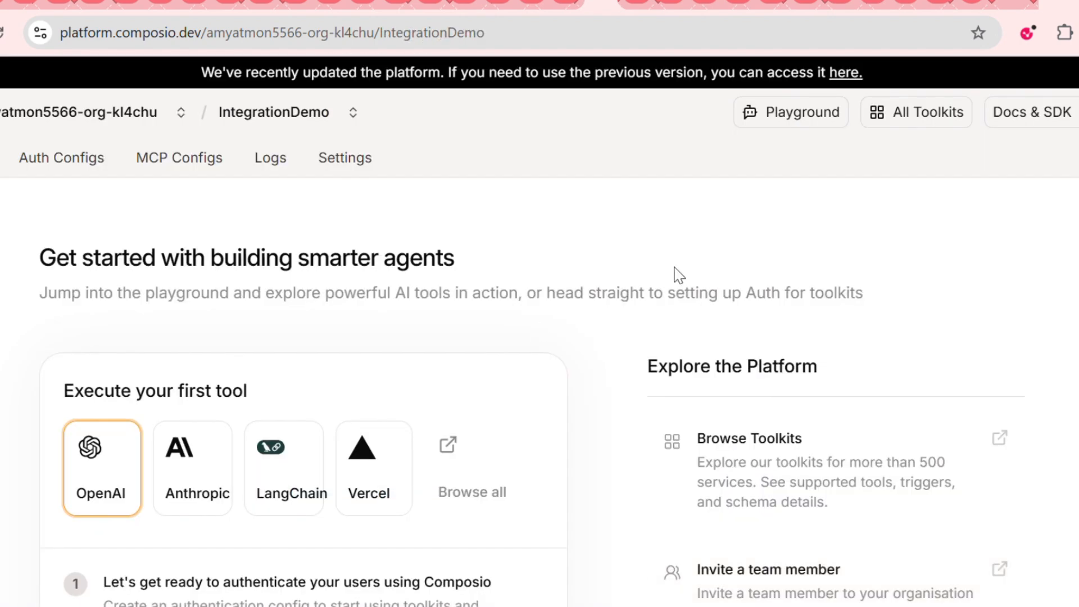
Step: Create a Notion auth config in the IntegrationDemo project with API KEY as its authentication method
{"action": "left_click", "coordinate": [73, 159]}
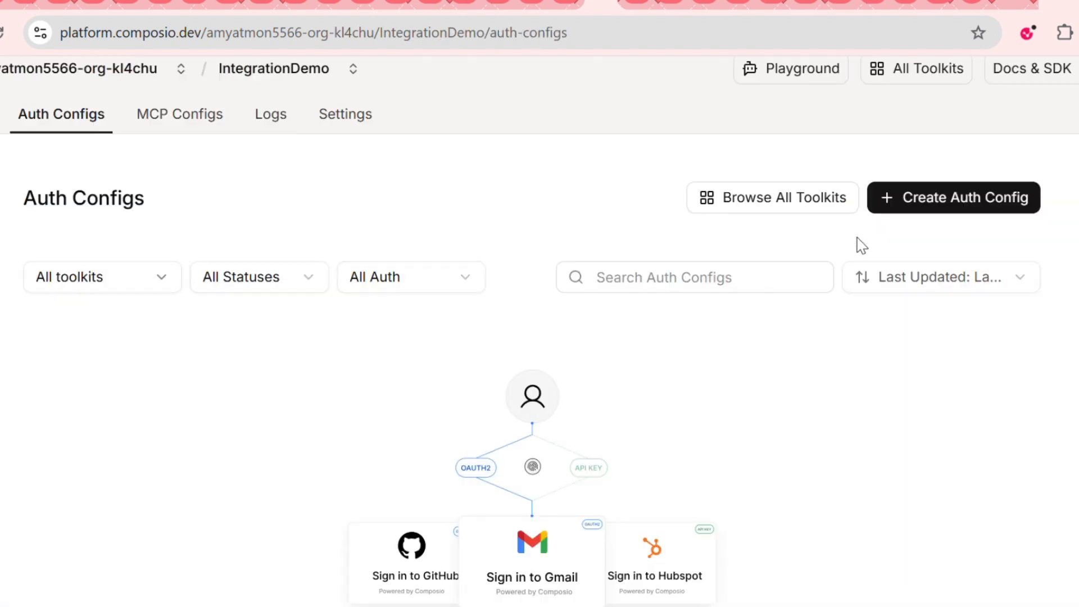
{"action": "left_click", "coordinate": [920, 253]}
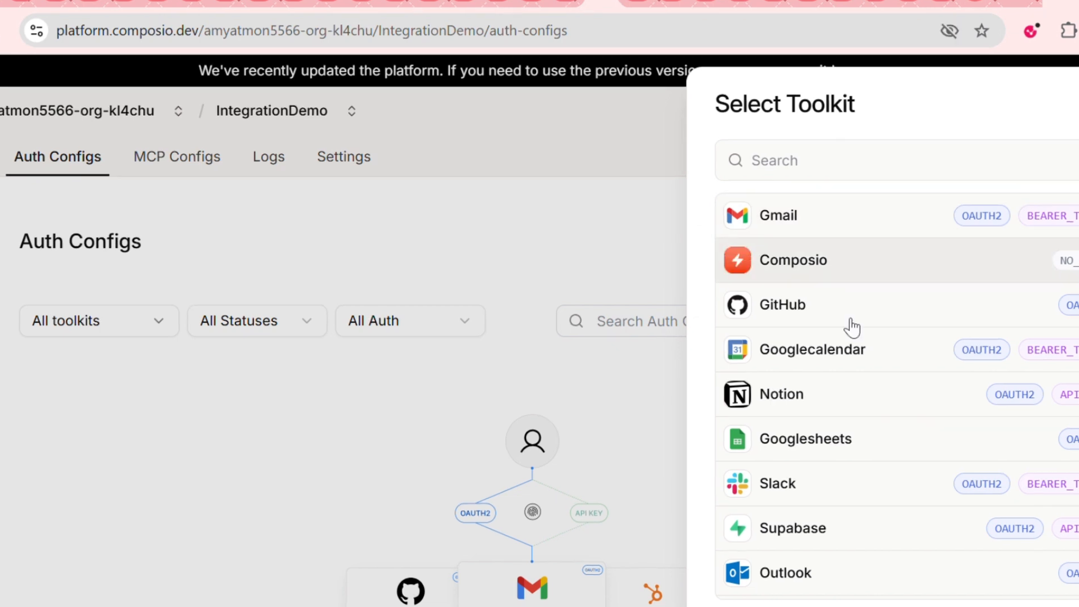
{"action": "left_click", "coordinate": [839, 400]}
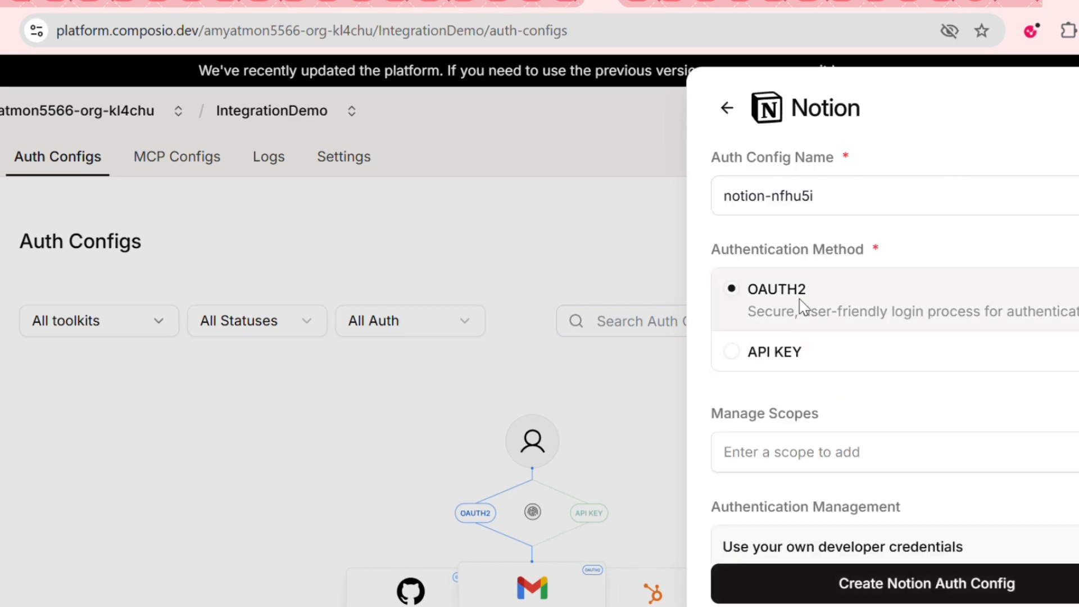
{"action": "scroll", "coordinate": [803, 365], "scroll_direction": "down", "scroll_amount": 2}
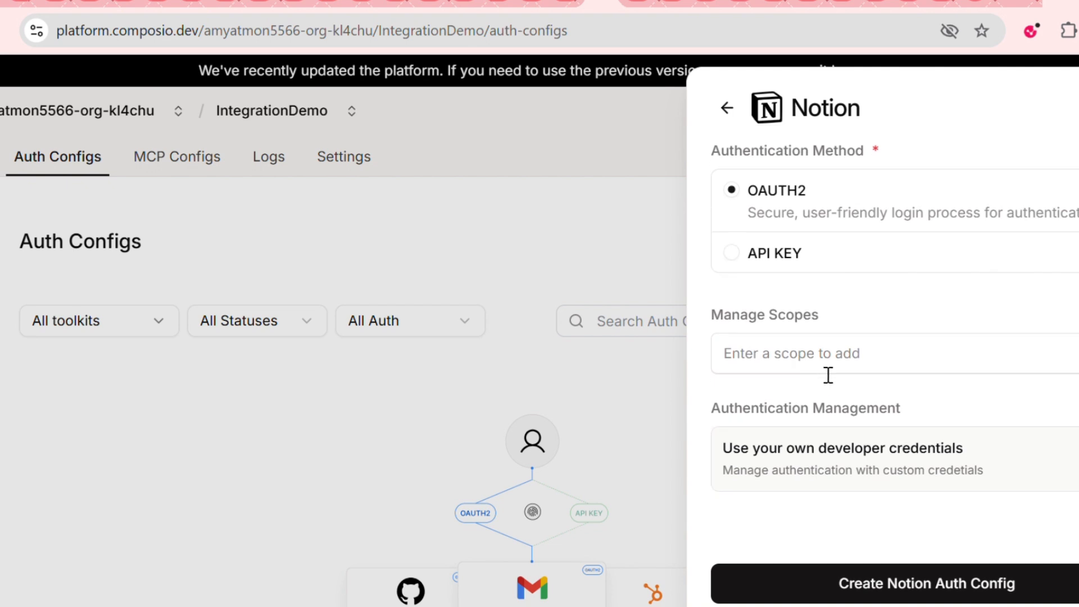
{"action": "left_click", "coordinate": [827, 356]}
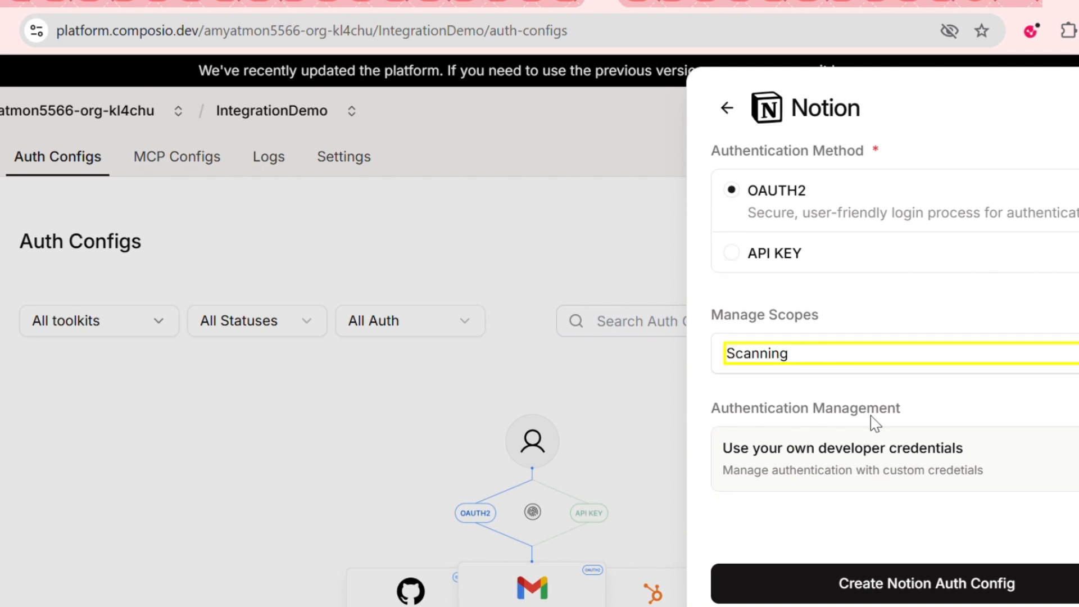
{"action": "scroll", "coordinate": [861, 315], "scroll_direction": "up", "scroll_amount": 2}
{"action": "left_click", "coordinate": [760, 352]}
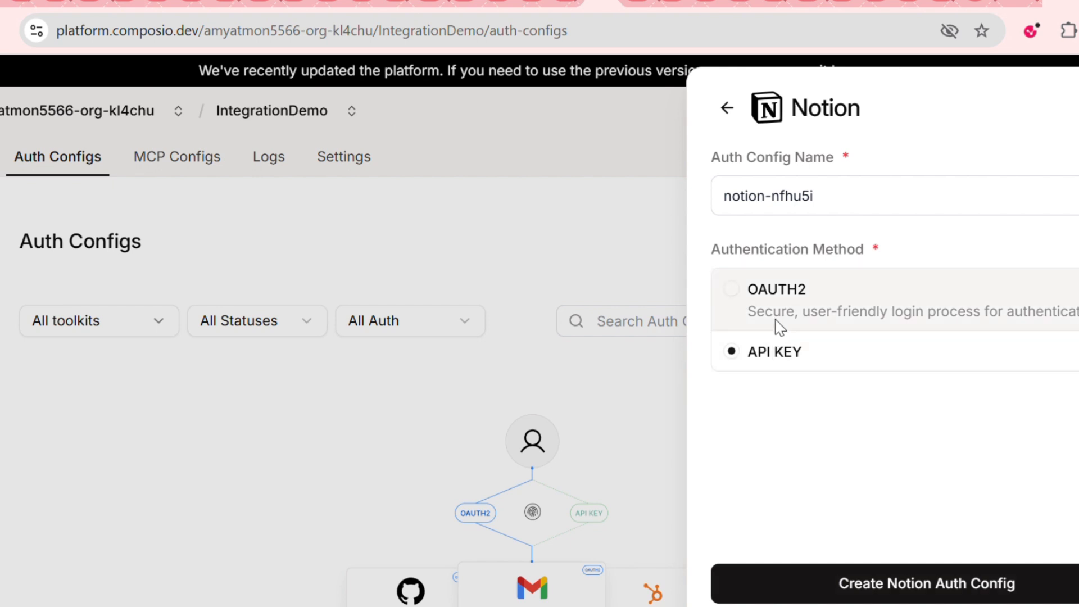
{"action": "left_click", "coordinate": [869, 582]}
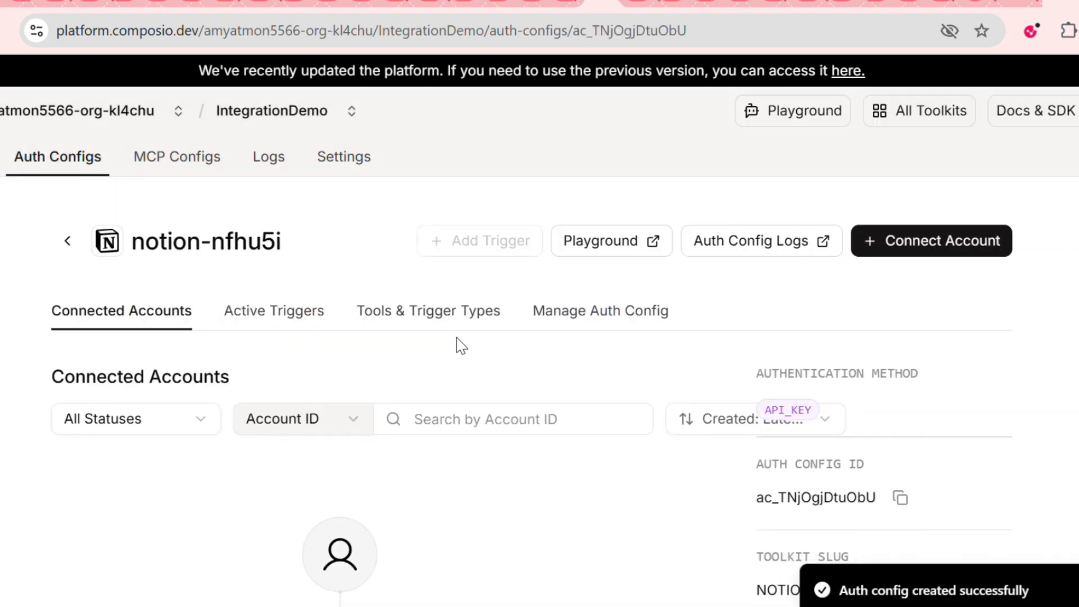
Step: Look over the new Notion auth config and open its account connection form at the API key field
{"action": "scroll", "coordinate": [461, 346], "scroll_direction": "down", "scroll_amount": 3}
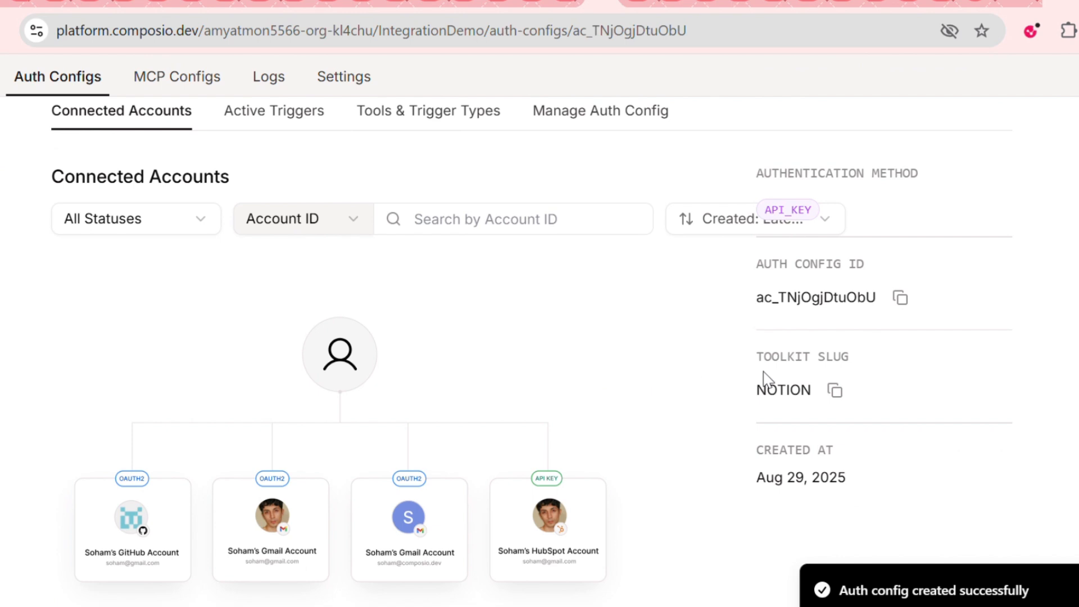
{"action": "scroll", "coordinate": [748, 378], "scroll_direction": "up", "scroll_amount": 3}
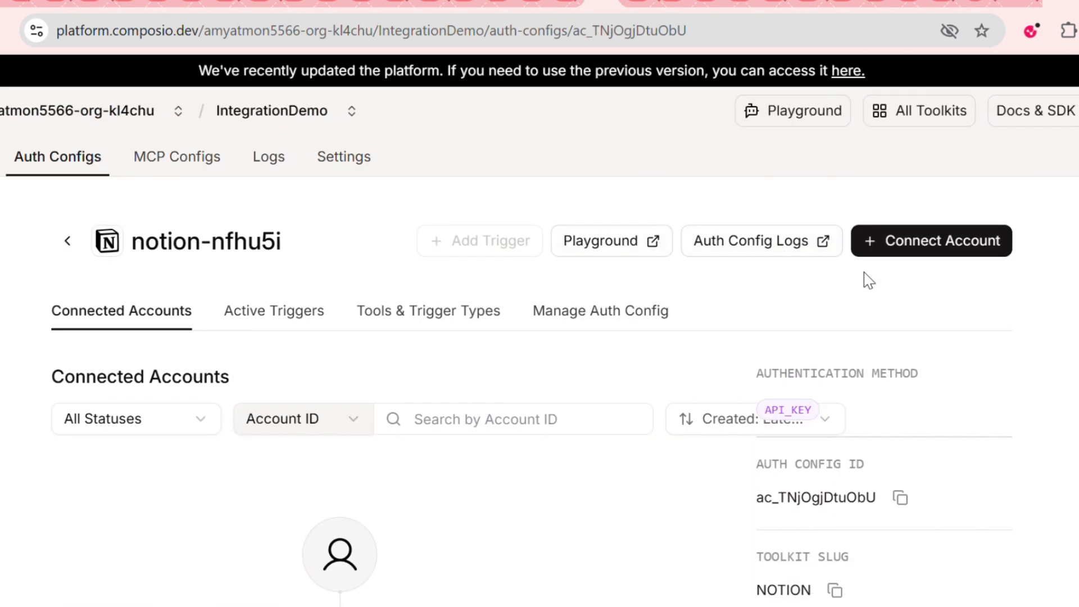
{"action": "left_click", "coordinate": [919, 239]}
{"action": "left_click", "coordinate": [696, 311]}
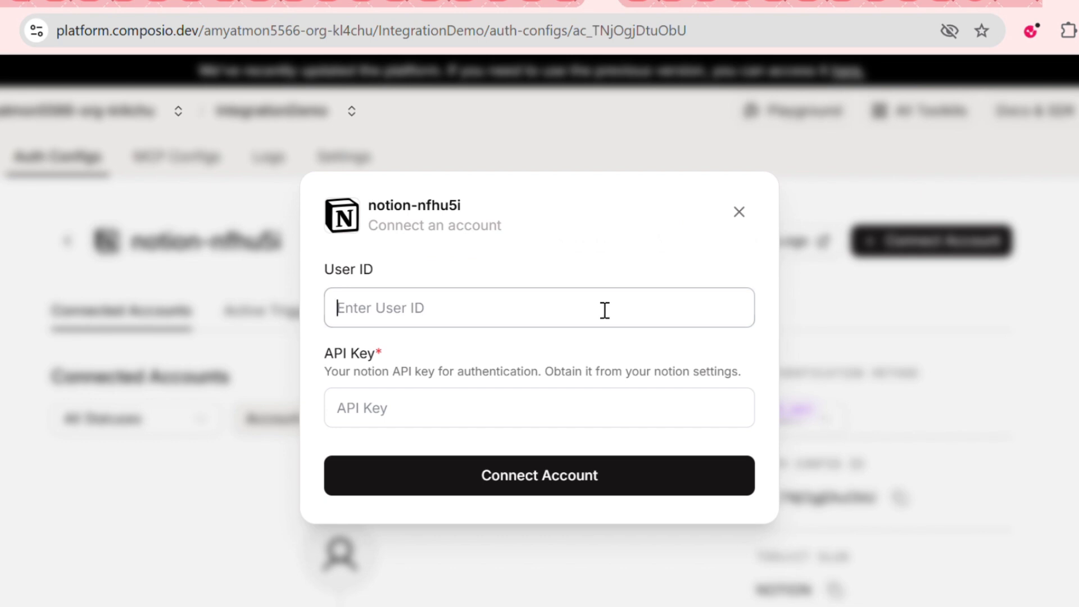
{"action": "left_click", "coordinate": [428, 421]}
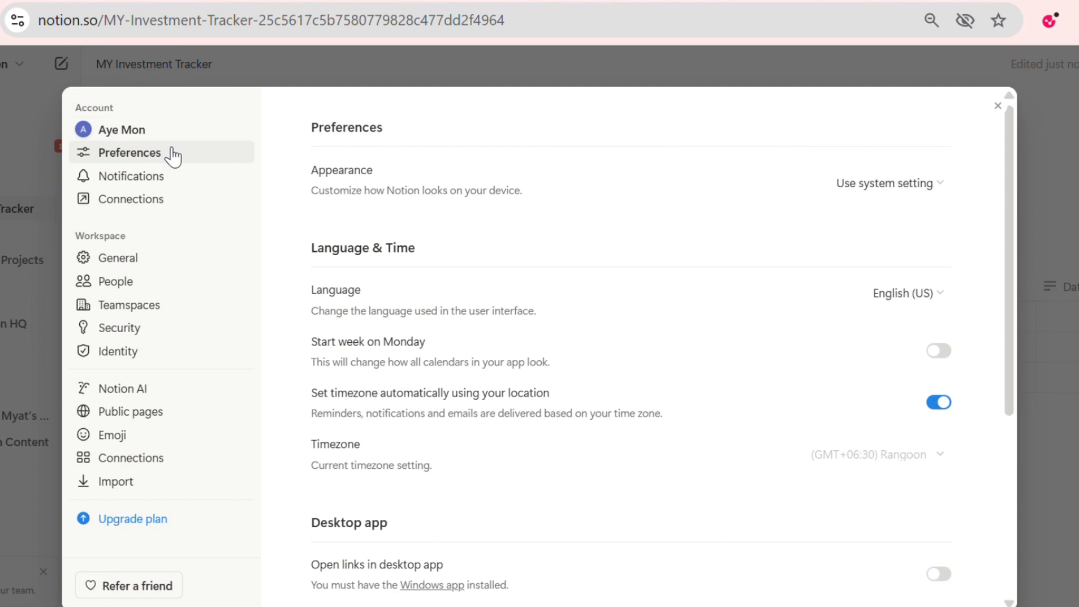
{"action": "left_click", "coordinate": [131, 457]}
{"action": "scroll", "coordinate": [374, 325], "scroll_direction": "down", "scroll_amount": 5}
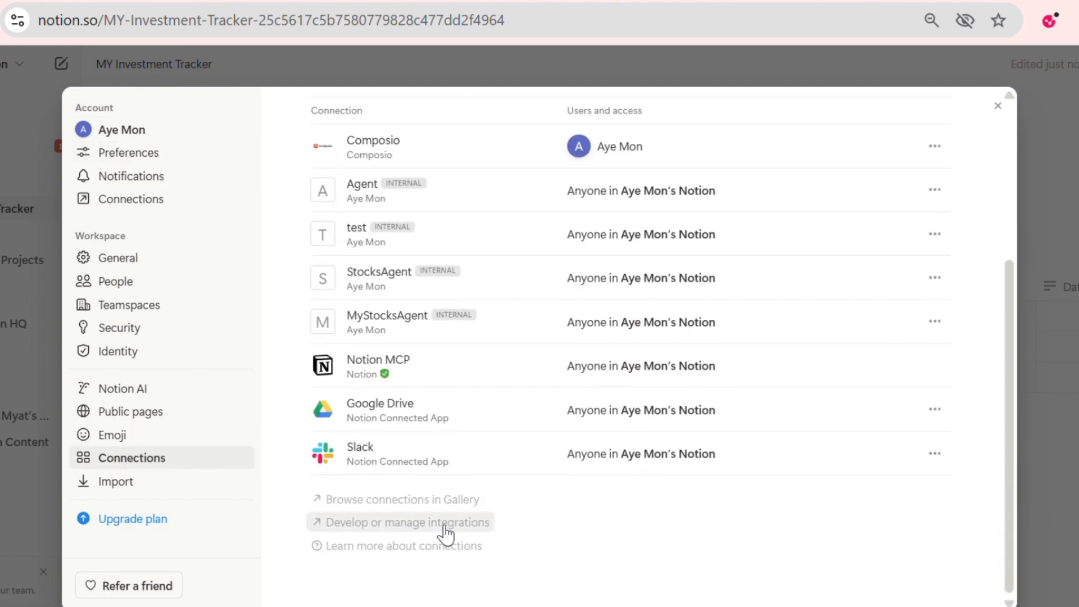
{"action": "left_click", "coordinate": [443, 524]}
{"action": "left_click", "coordinate": [319, 428]}
{"action": "left_click", "coordinate": [308, 188]}
{"action": "left_click", "coordinate": [287, 245]}
{"action": "left_click", "coordinate": [289, 276]}
{"action": "left_click", "coordinate": [322, 191]}
{"action": "type", "text": "My Ag"}
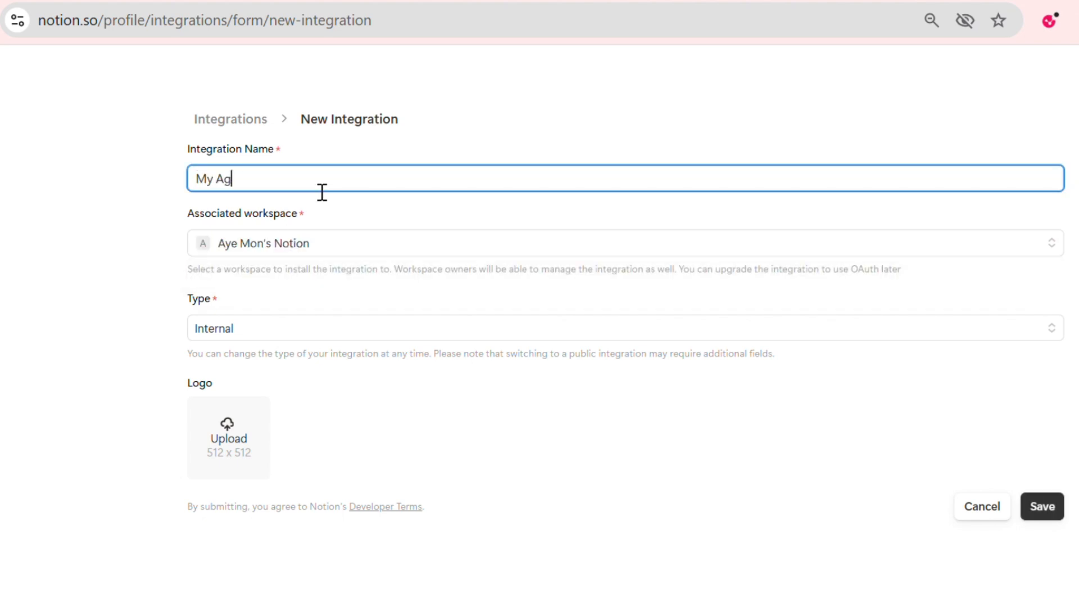
{"action": "left_click", "coordinate": [1042, 507]}
{"action": "left_click", "coordinate": [568, 349]}
Step: Set the MyAgent integration's page access and review its secret and capabilities in the configuration
{"action": "left_click", "coordinate": [294, 335]}
{"action": "left_click", "coordinate": [625, 382]}
{"action": "left_click", "coordinate": [437, 351]}
{"action": "left_click", "coordinate": [330, 434]}
{"action": "left_click", "coordinate": [722, 567]}
{"action": "left_click", "coordinate": [217, 184]}
{"action": "scroll", "coordinate": [337, 276], "scroll_direction": "up", "scroll_amount": 5}
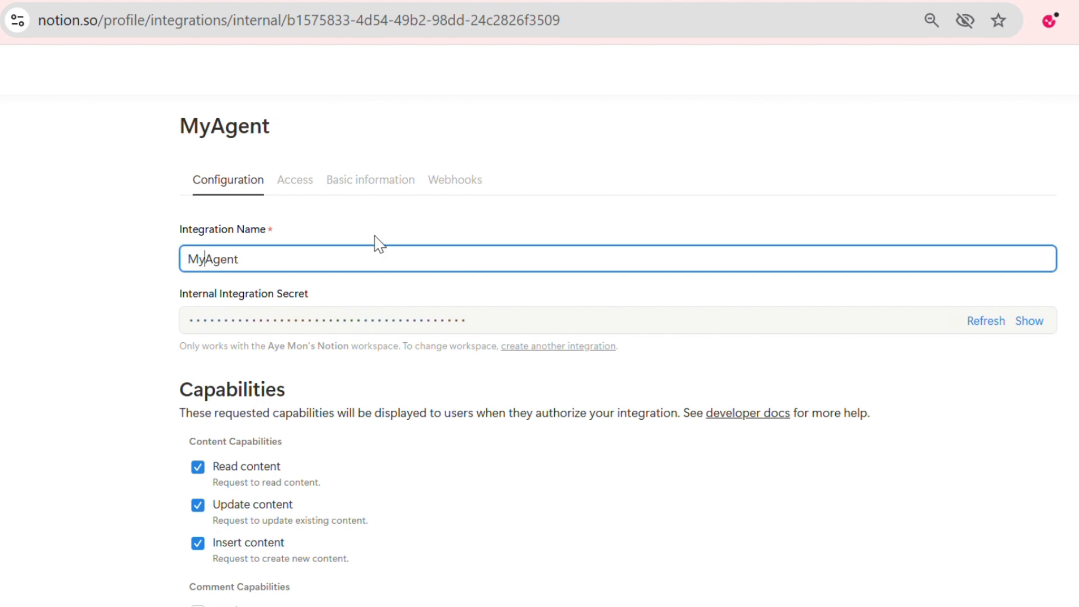
{"action": "scroll", "coordinate": [361, 270], "scroll_direction": "down", "scroll_amount": 3}
{"action": "scroll", "coordinate": [260, 350], "scroll_direction": "down", "scroll_amount": 2}
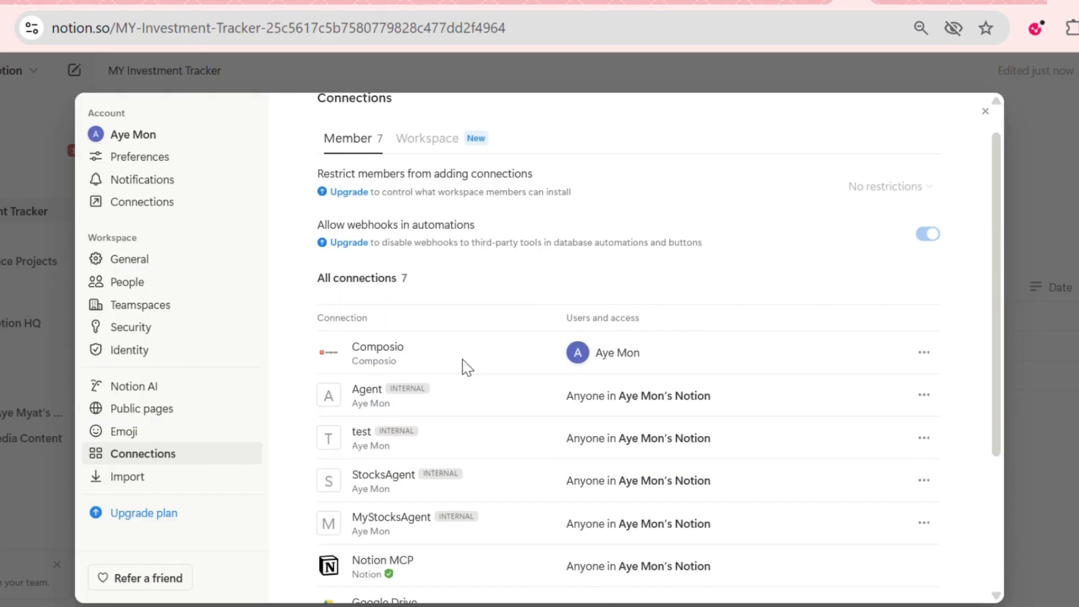
{"action": "left_click", "coordinate": [924, 395]}
{"action": "left_click", "coordinate": [954, 421]}
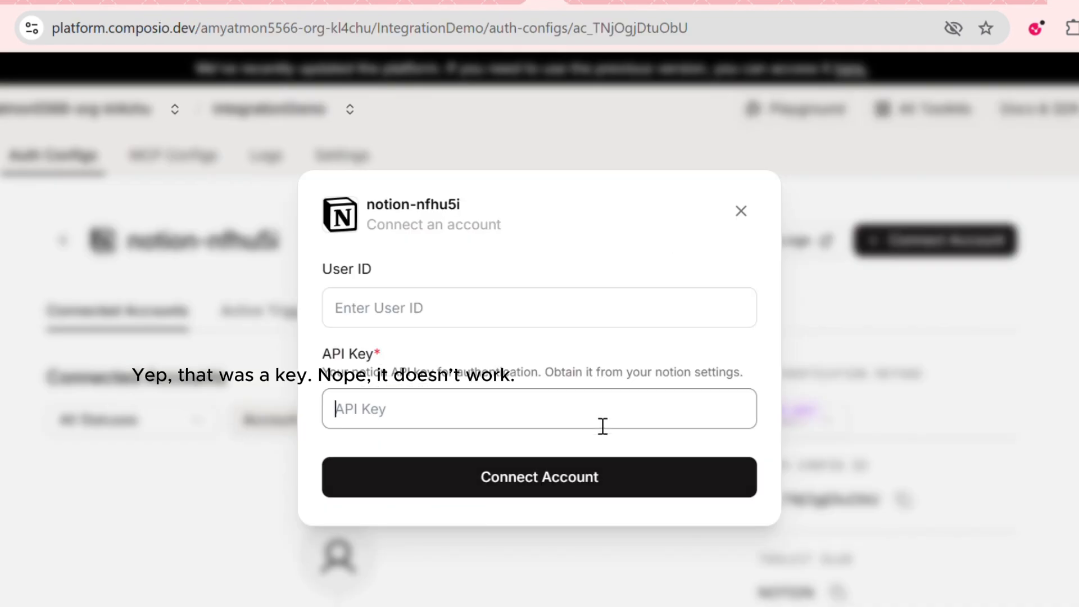
{"action": "key", "text": "ctrl+v"}
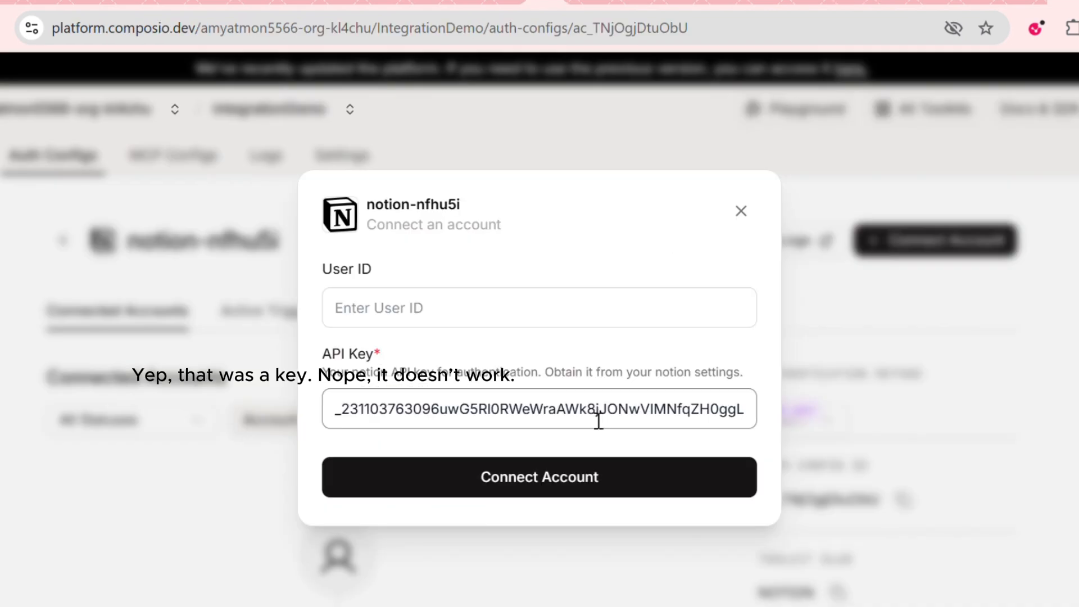
{"action": "left_click", "coordinate": [484, 575]}
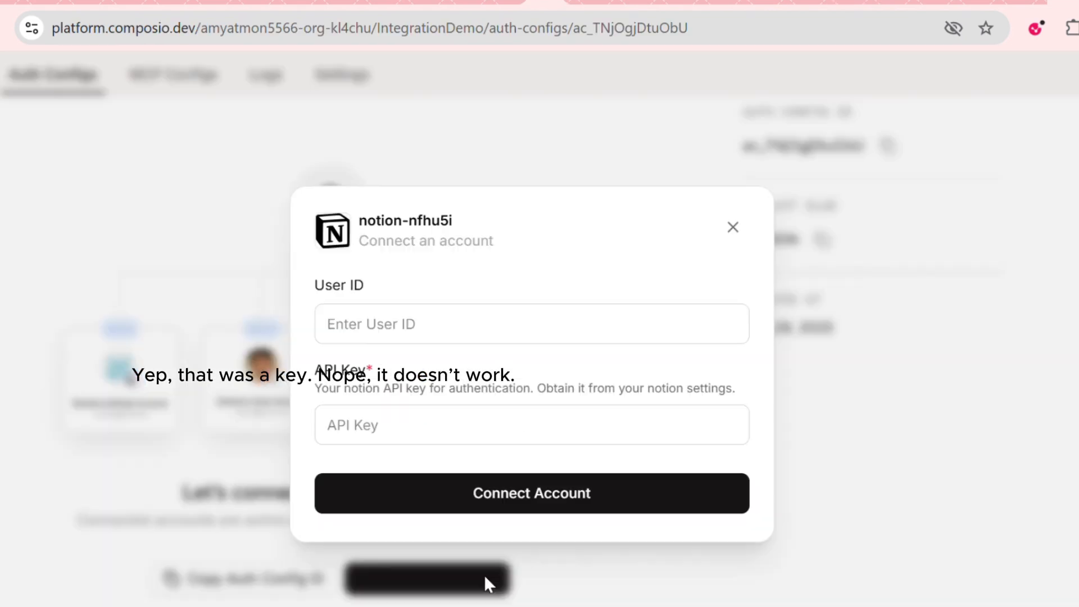
Step: Paste the Notion API key again, set the user ID to 1 and connect the account to the Notion auth config
{"action": "key", "text": "ctrl+v"}
{"action": "left_click", "coordinate": [490, 493]}
{"action": "left_click", "coordinate": [533, 306]}
{"action": "type", "text": "1"}
{"action": "left_click", "coordinate": [579, 490]}
Step: Open the Composio project's settings and copy its API key
{"action": "left_click", "coordinate": [339, 118]}
{"action": "scroll", "coordinate": [652, 415], "scroll_direction": "down", "scroll_amount": 3}
{"action": "left_click", "coordinate": [640, 400]}
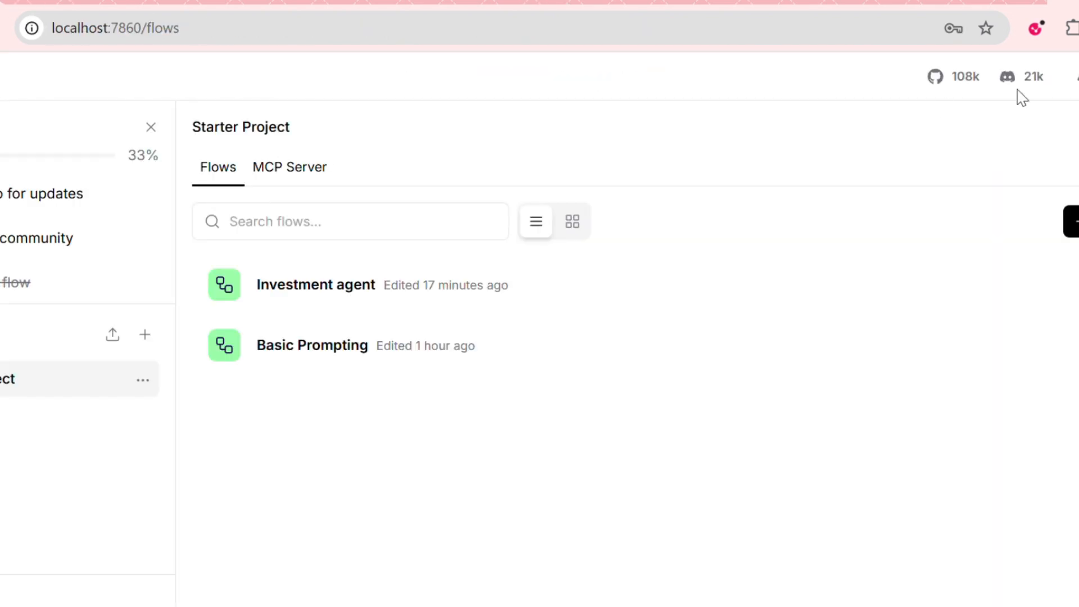
Step: Switch to Langflow's global variables settings and save a Credential variable named Notion-API holding the pasted API key
{"action": "left_click", "coordinate": [1036, 90]}
{"action": "left_click", "coordinate": [884, 71]}
{"action": "left_click", "coordinate": [1075, 76]}
{"action": "left_click", "coordinate": [1034, 168]}
{"action": "left_click", "coordinate": [32, 414]}
{"action": "left_click", "coordinate": [1067, 284]}
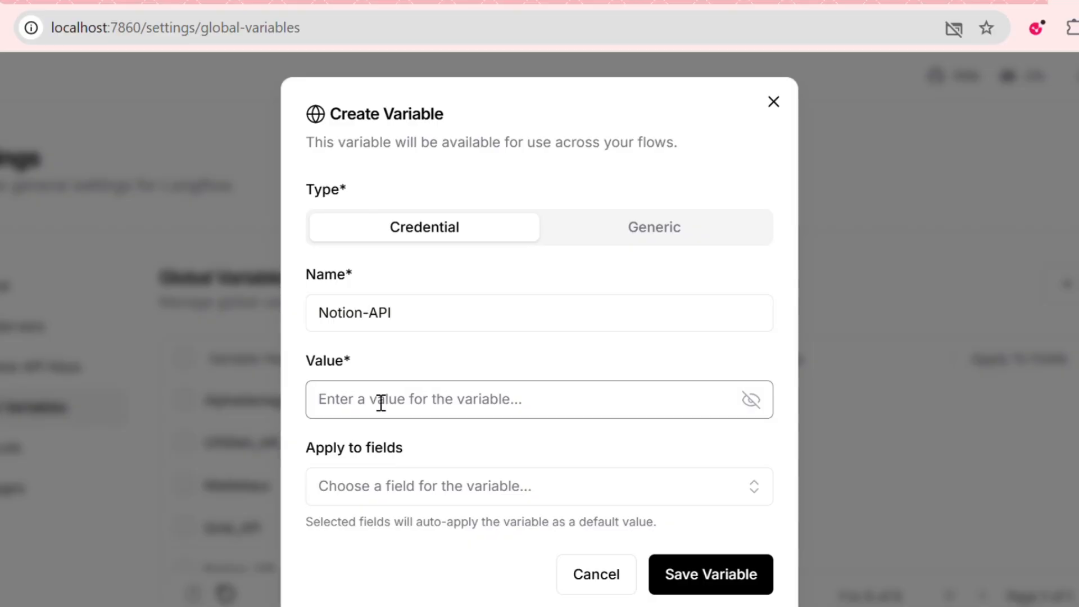
{"action": "key", "text": "ctrl+v"}
{"action": "left_click", "coordinate": [700, 573]}
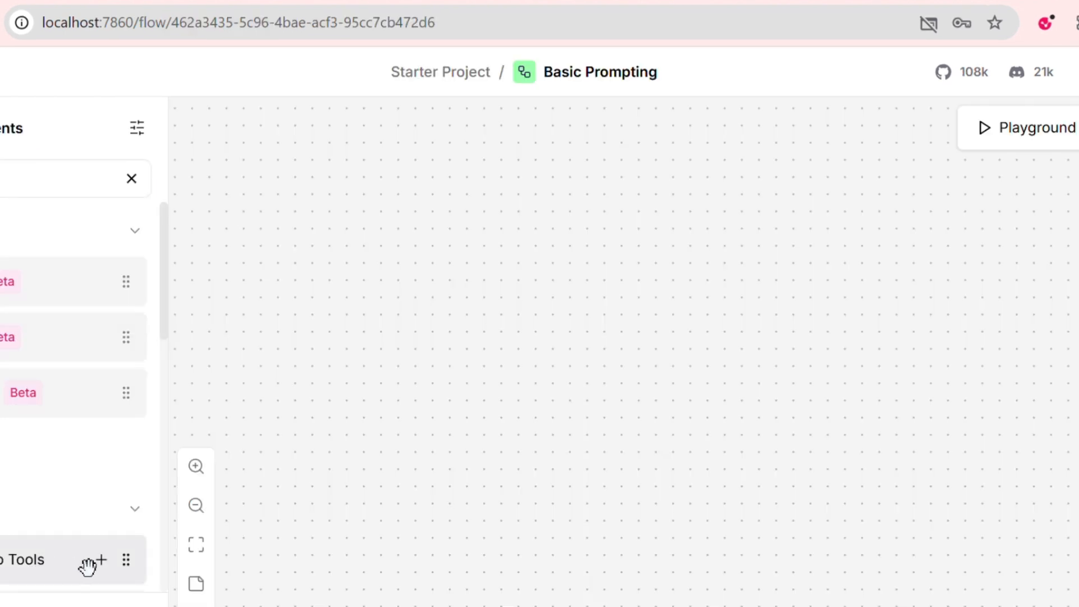
Step: Add a Composio Tools component to the Basic Prompting flow and use the Notion-API variable as its Composio API key
{"action": "left_click", "coordinate": [101, 560]}
{"action": "left_click", "coordinate": [741, 343]}
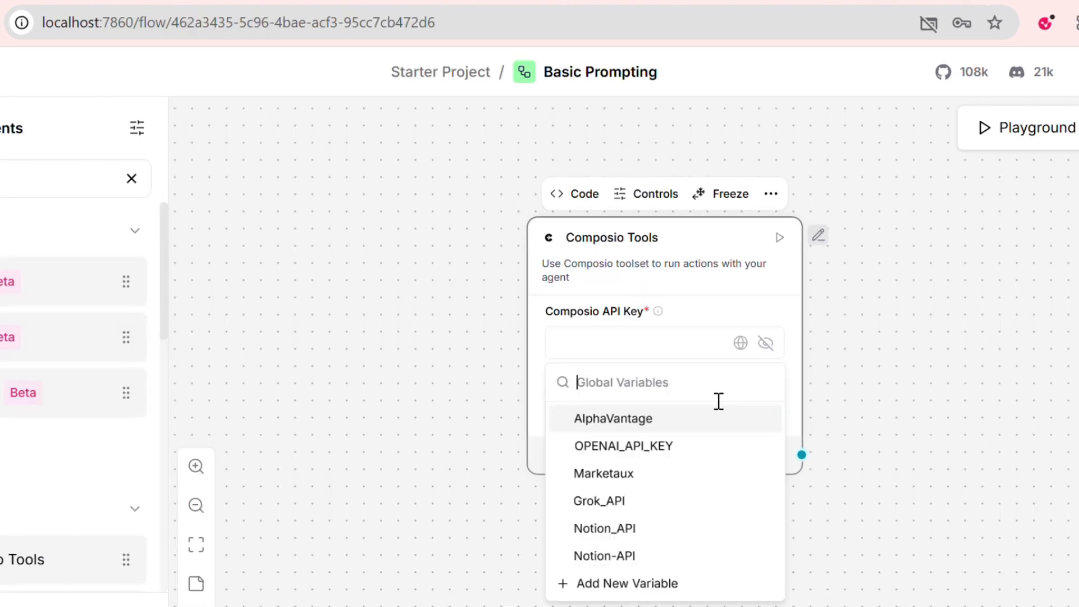
{"action": "left_click", "coordinate": [679, 555]}
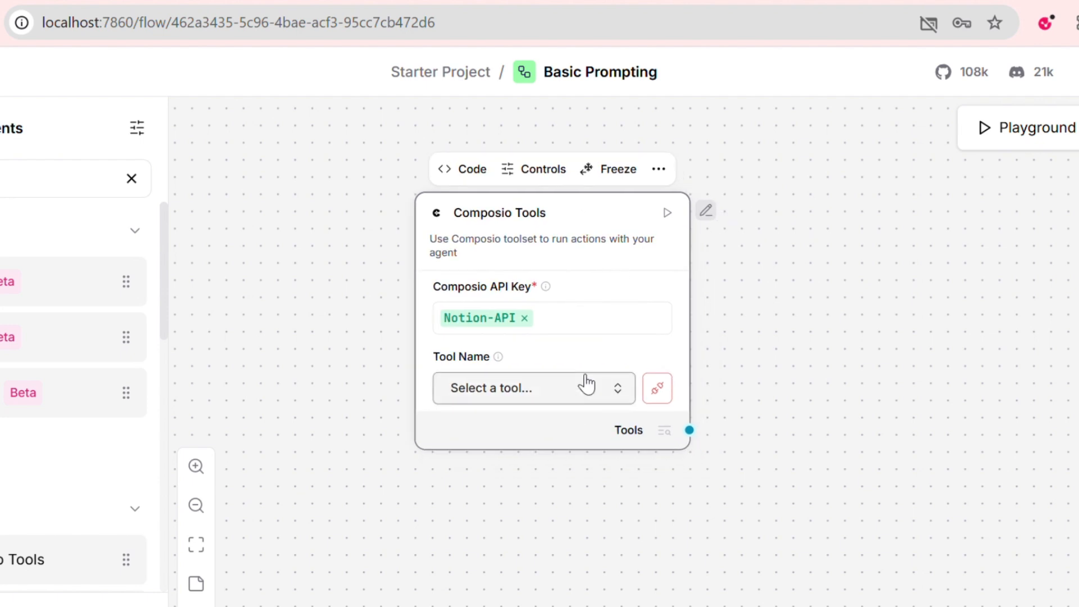
Step: Choose Notion as the component's tool and authorize Composio to access the MY Investment Tracker page
{"action": "left_click", "coordinate": [585, 380]}
{"action": "scroll", "coordinate": [493, 407], "scroll_direction": "down", "scroll_amount": 2}
{"action": "left_click", "coordinate": [493, 421]}
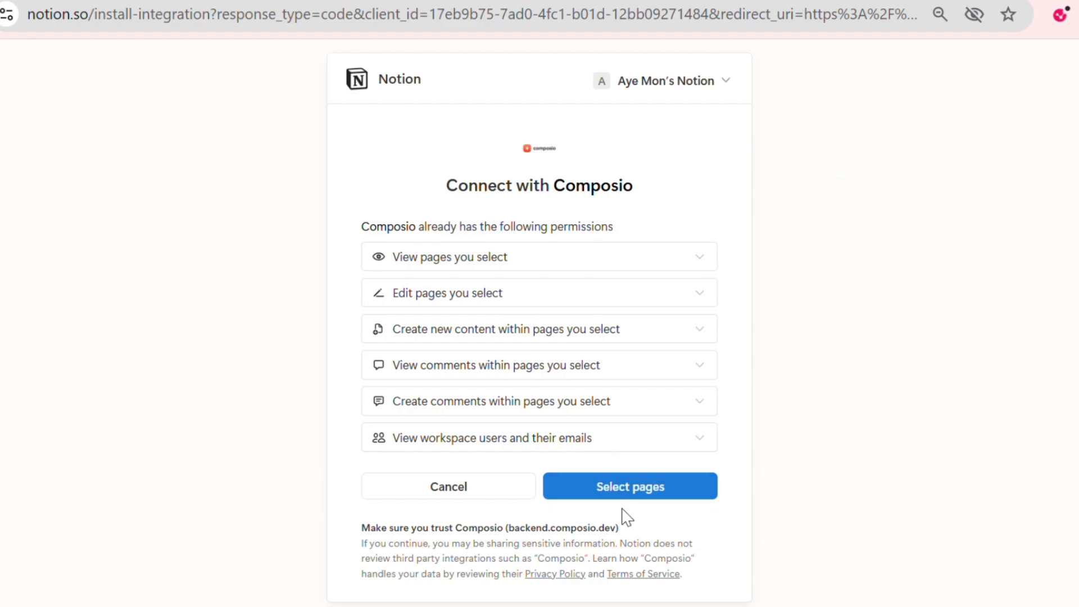
{"action": "left_click", "coordinate": [593, 488]}
{"action": "left_click", "coordinate": [474, 283]}
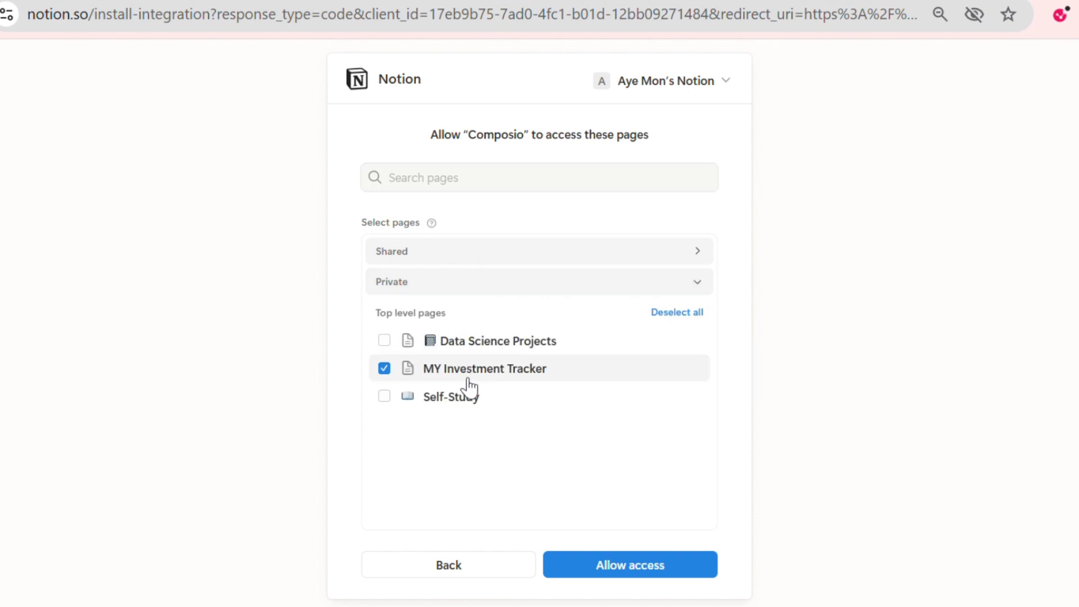
{"action": "left_click", "coordinate": [631, 564]}
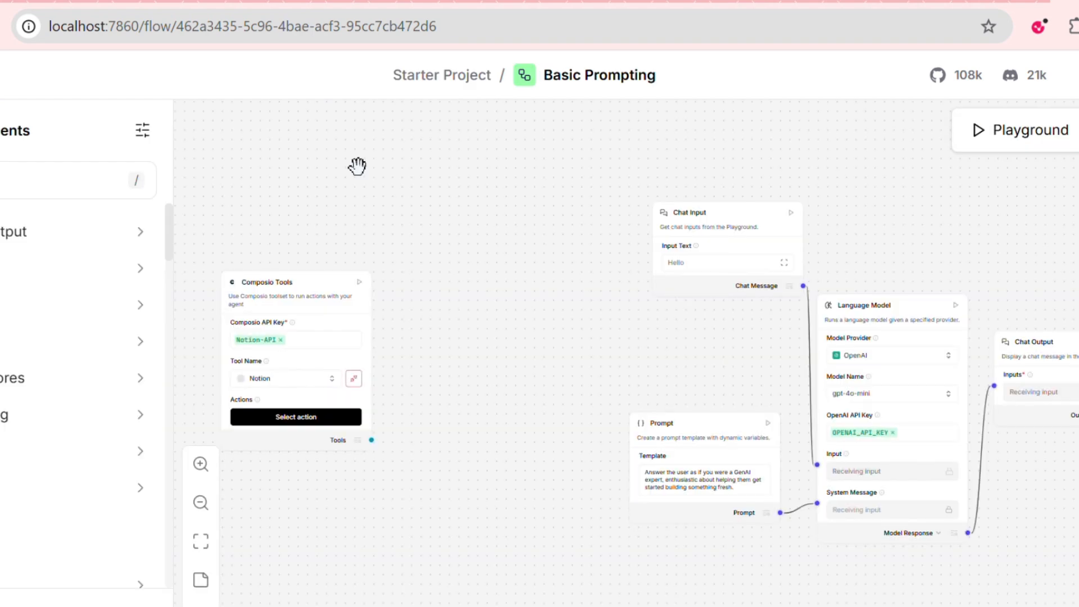
Step: Refresh the Notion connection on the Composio Tools component in the Basic Prompting flow
{"action": "left_click_drag", "start_coordinate": [433, 231], "coordinate": [566, 228]}
{"action": "scroll", "coordinate": [553, 307], "scroll_direction": "up", "scroll_amount": 6}
{"action": "scroll", "coordinate": [908, 287], "scroll_direction": "down", "scroll_amount": 5}
{"action": "left_click", "coordinate": [740, 406]}
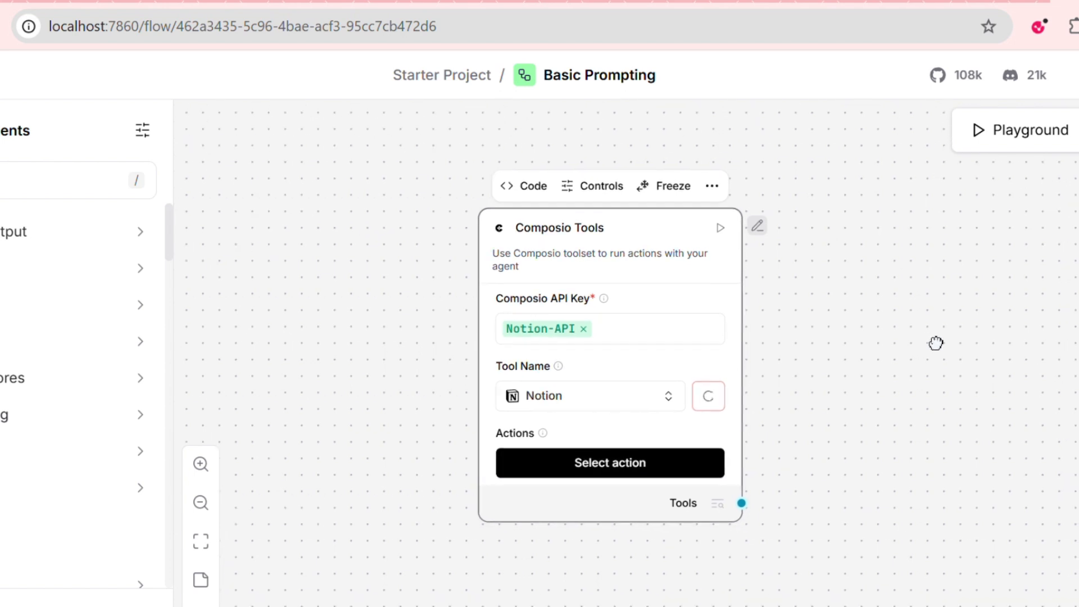
Step: Browse the Notion actions offered by the Composio Tools component, then close the list without choosing one
{"action": "left_click", "coordinate": [650, 471]}
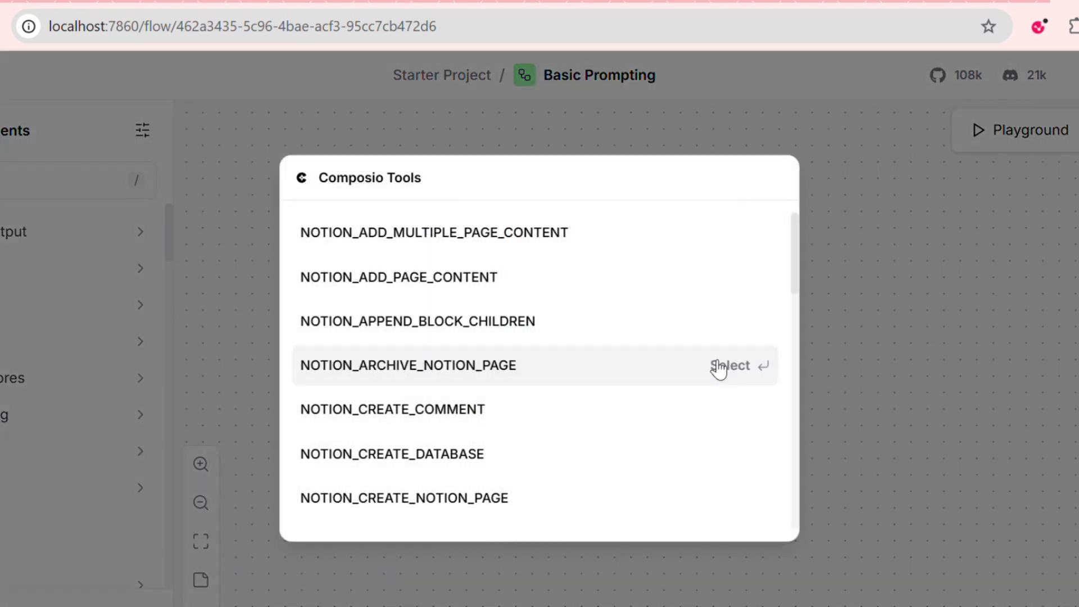
{"action": "scroll", "coordinate": [428, 293], "scroll_direction": "down", "scroll_amount": 7}
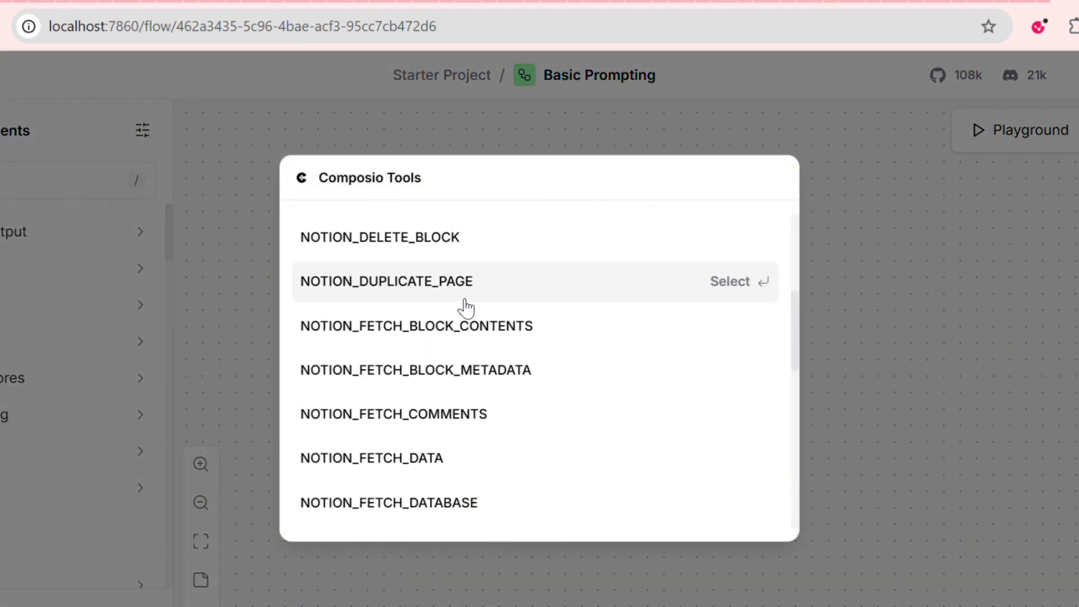
{"action": "scroll", "coordinate": [467, 307], "scroll_direction": "down", "scroll_amount": 5}
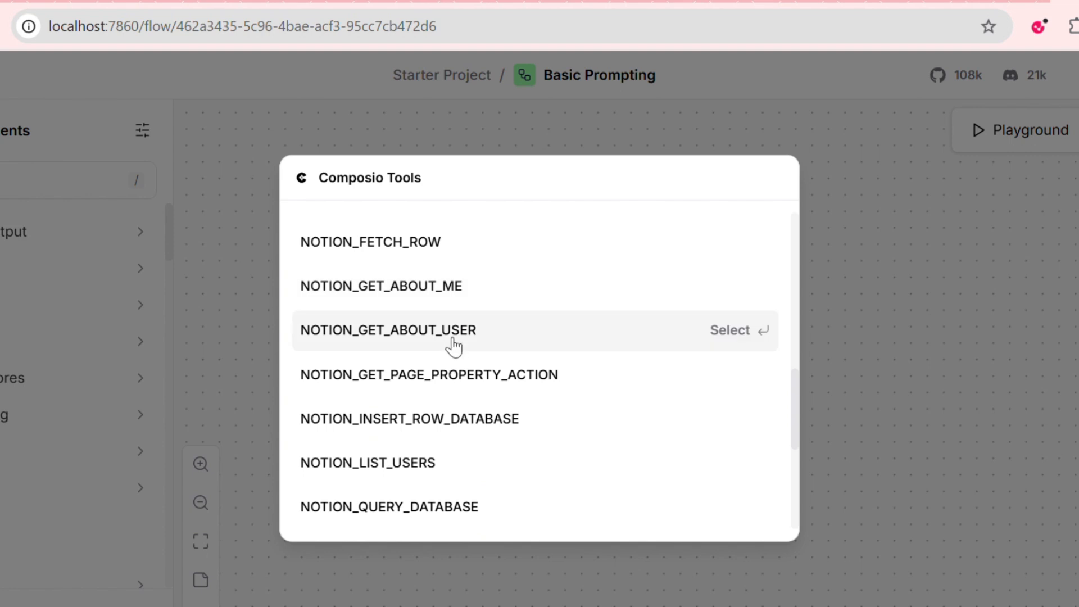
{"action": "scroll", "coordinate": [436, 456], "scroll_direction": "down", "scroll_amount": 5}
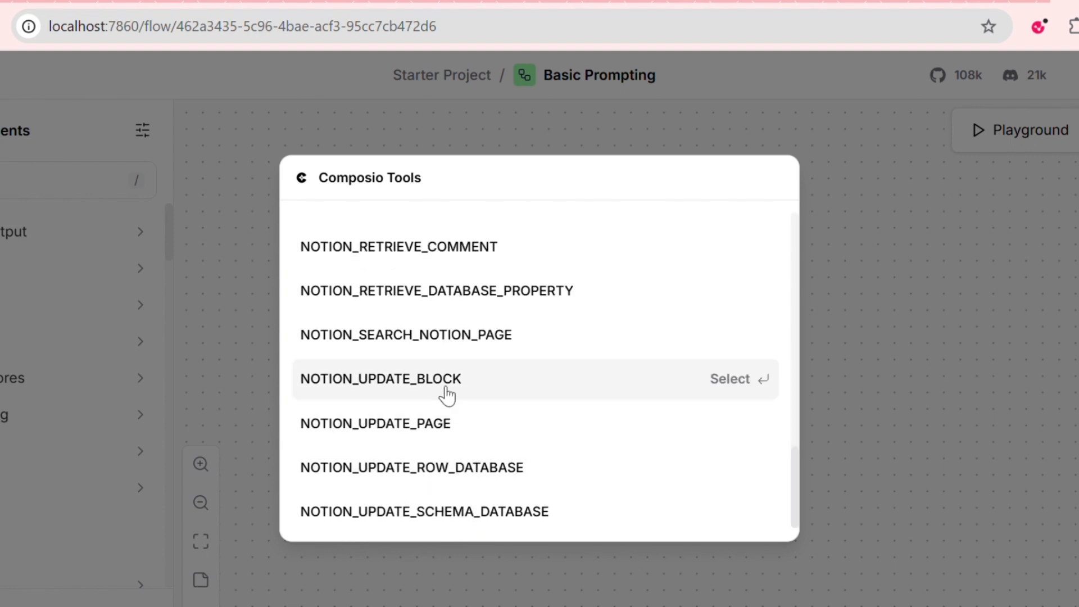
{"action": "scroll", "coordinate": [511, 421], "scroll_direction": "up", "scroll_amount": 15}
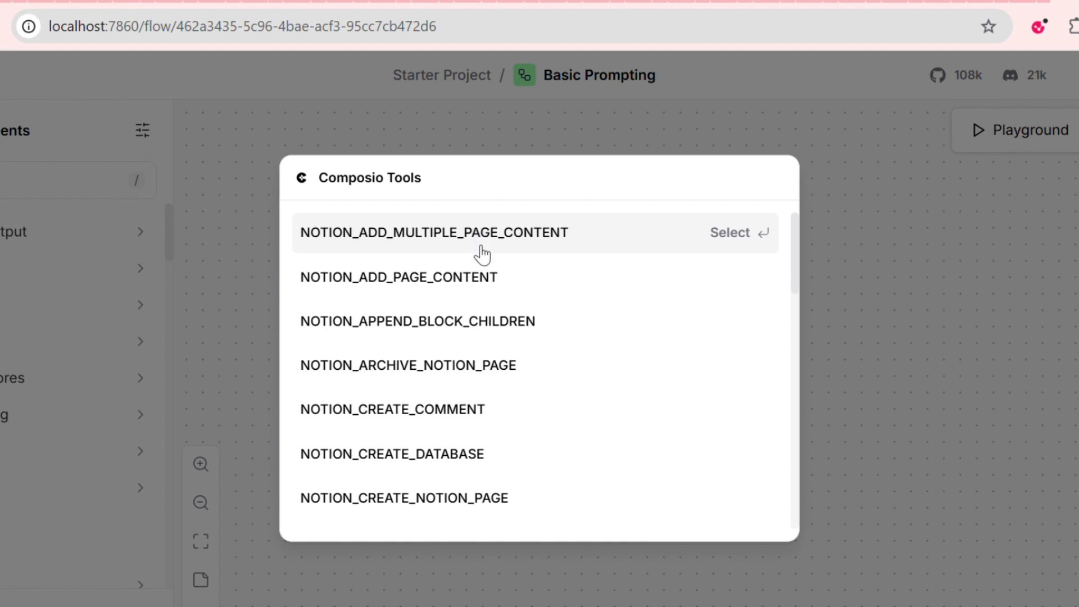
{"action": "scroll", "coordinate": [503, 282], "scroll_direction": "down", "scroll_amount": 10}
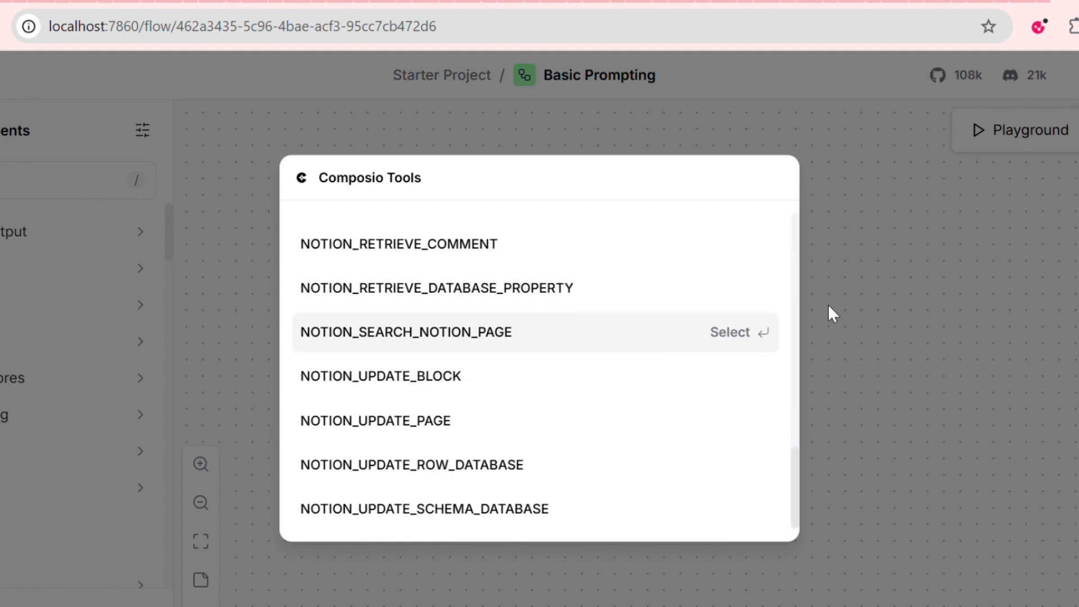
{"action": "left_click", "coordinate": [829, 306]}
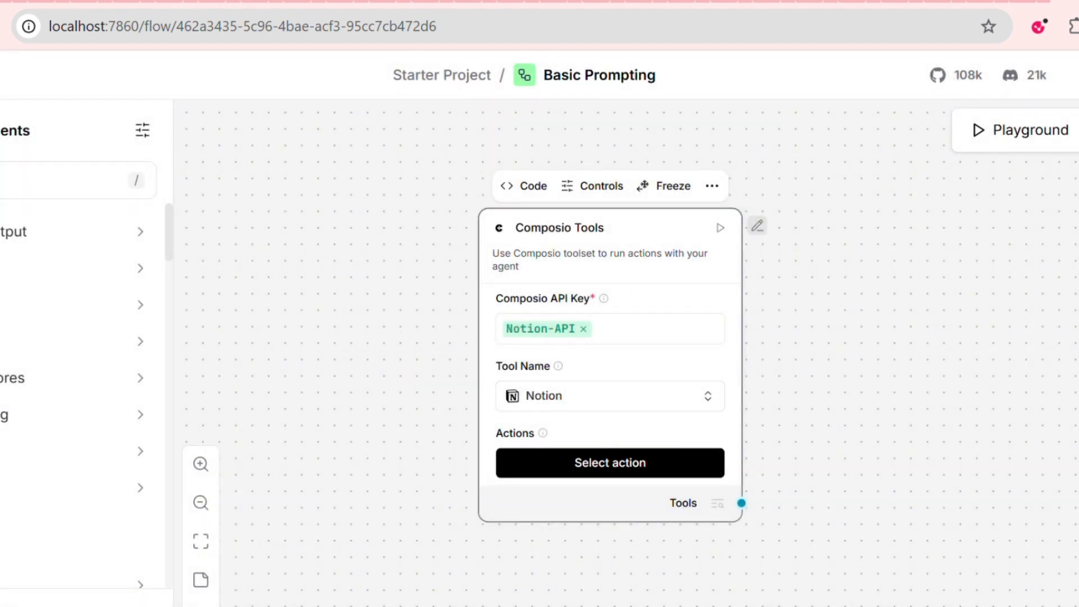